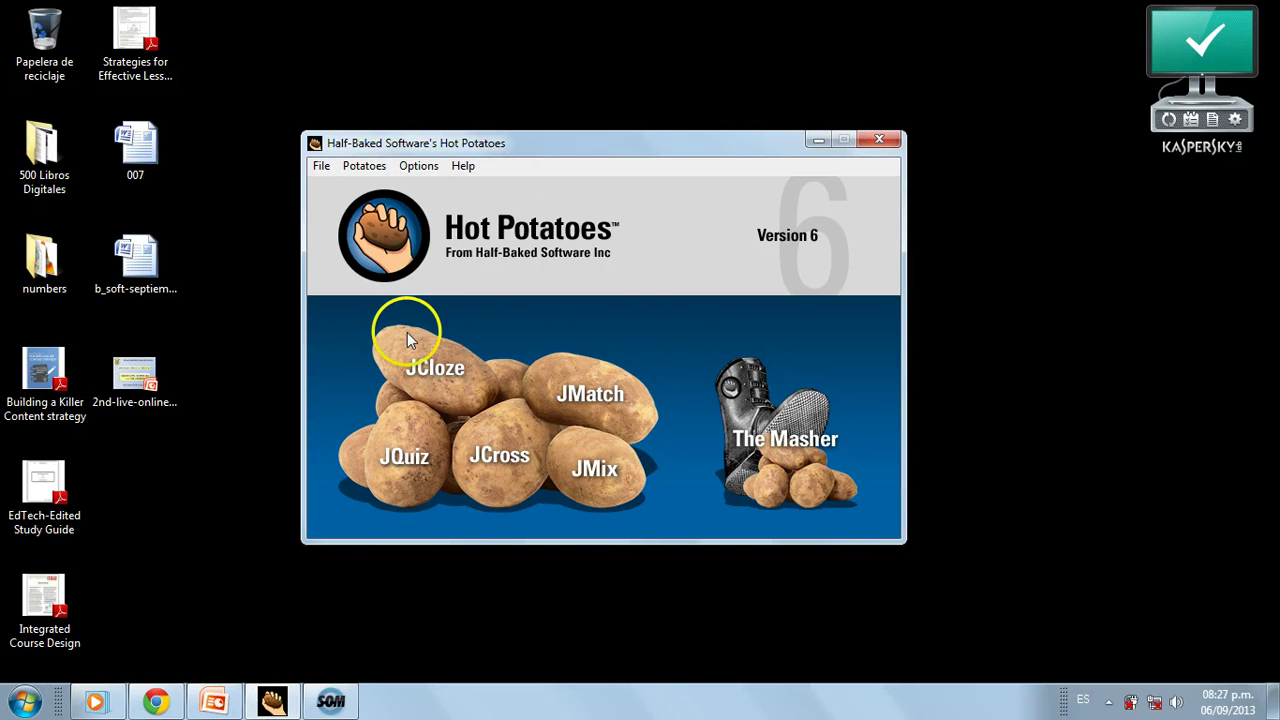
Launch JCloze from the Hot Potatoes launcher to start a new untitled exercise
{"action": "left_click", "coordinate": [430, 372]}
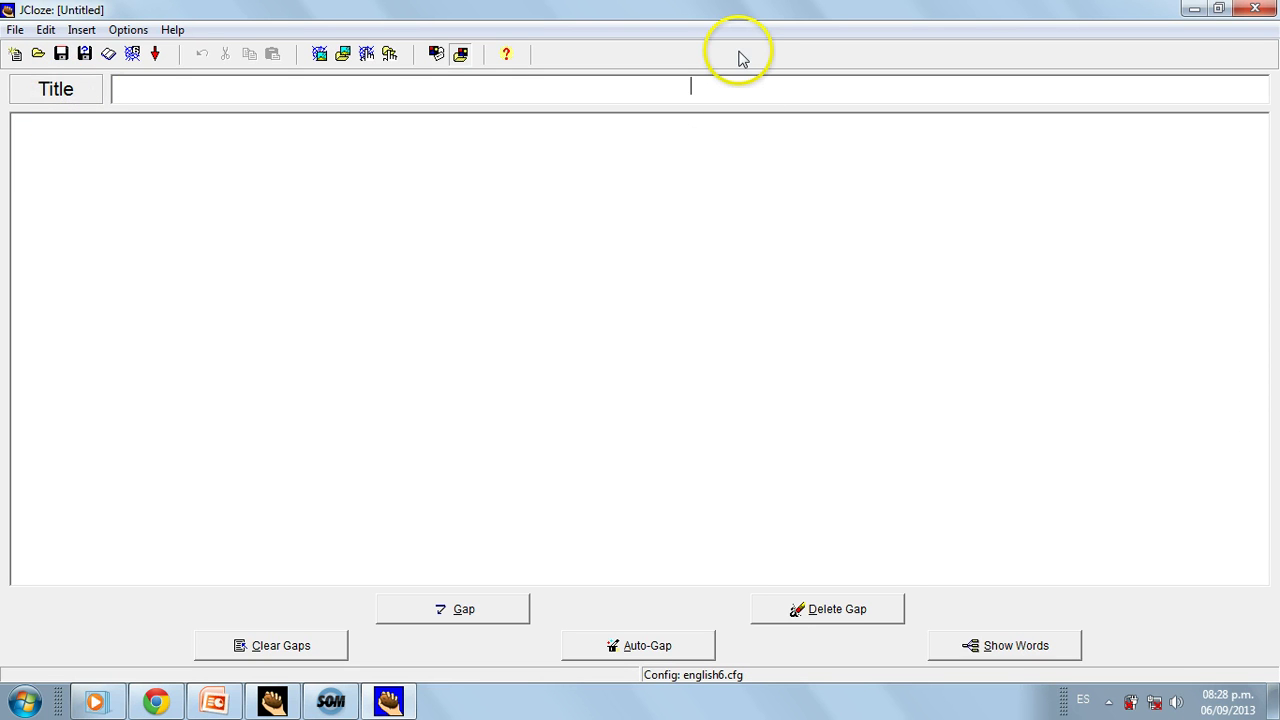
Enter 'Numbers' as the exercise title and place the caret in the empty text area
{"action": "type", "text": "Numbers"}
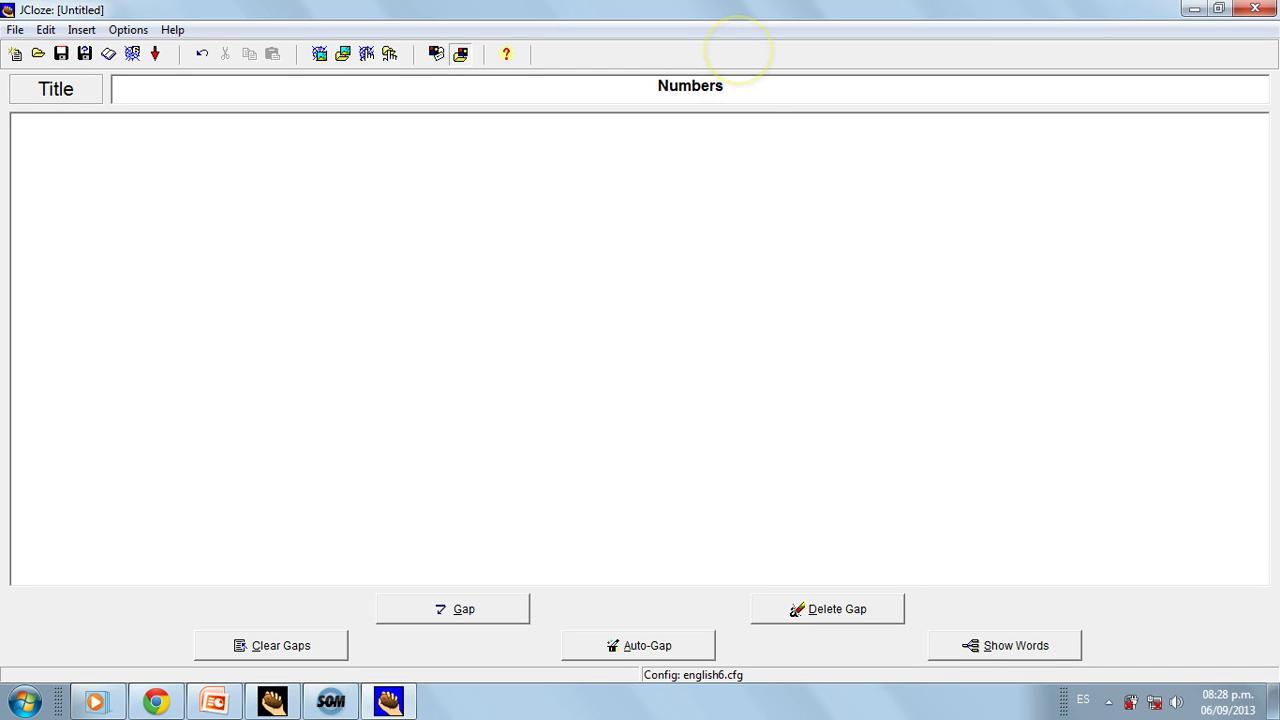
{"action": "left_click", "coordinate": [91, 174]}
{"action": "left_click", "coordinate": [214, 229]}
Start saving the exercise and navigate into the Desktop's numbers folder
{"action": "left_click", "coordinate": [309, 266]}
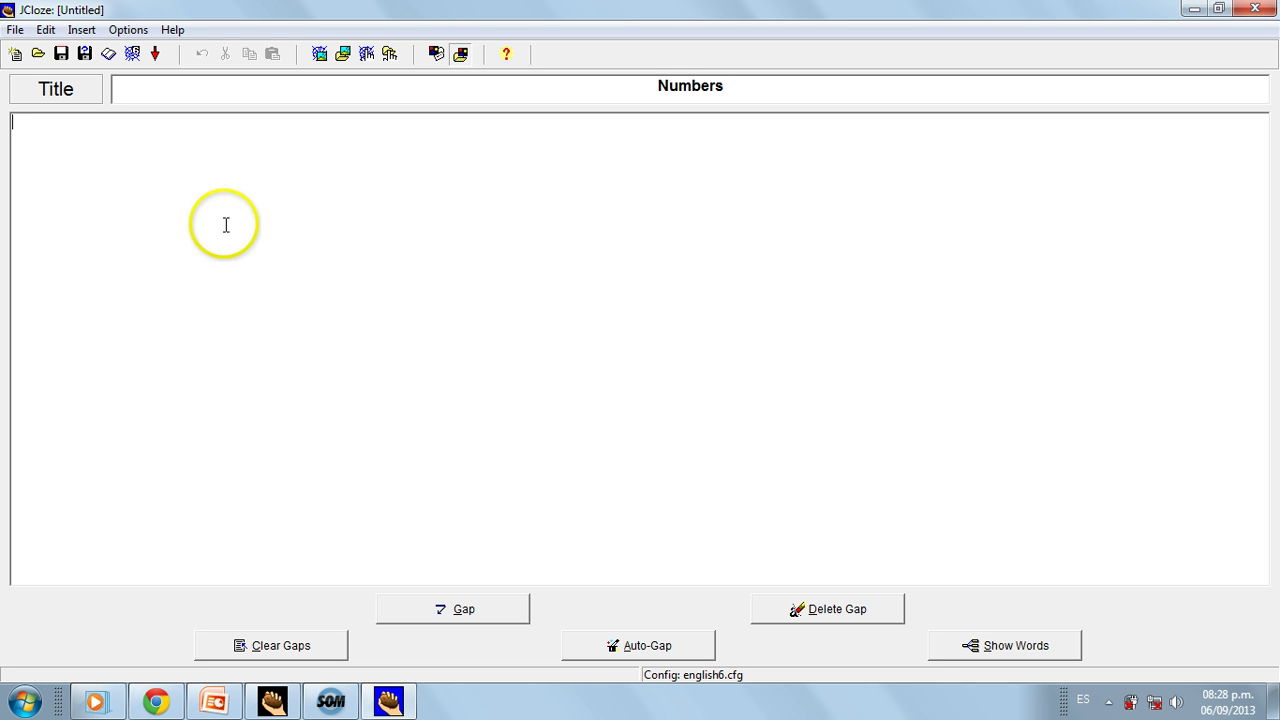
{"action": "left_click", "coordinate": [61, 56]}
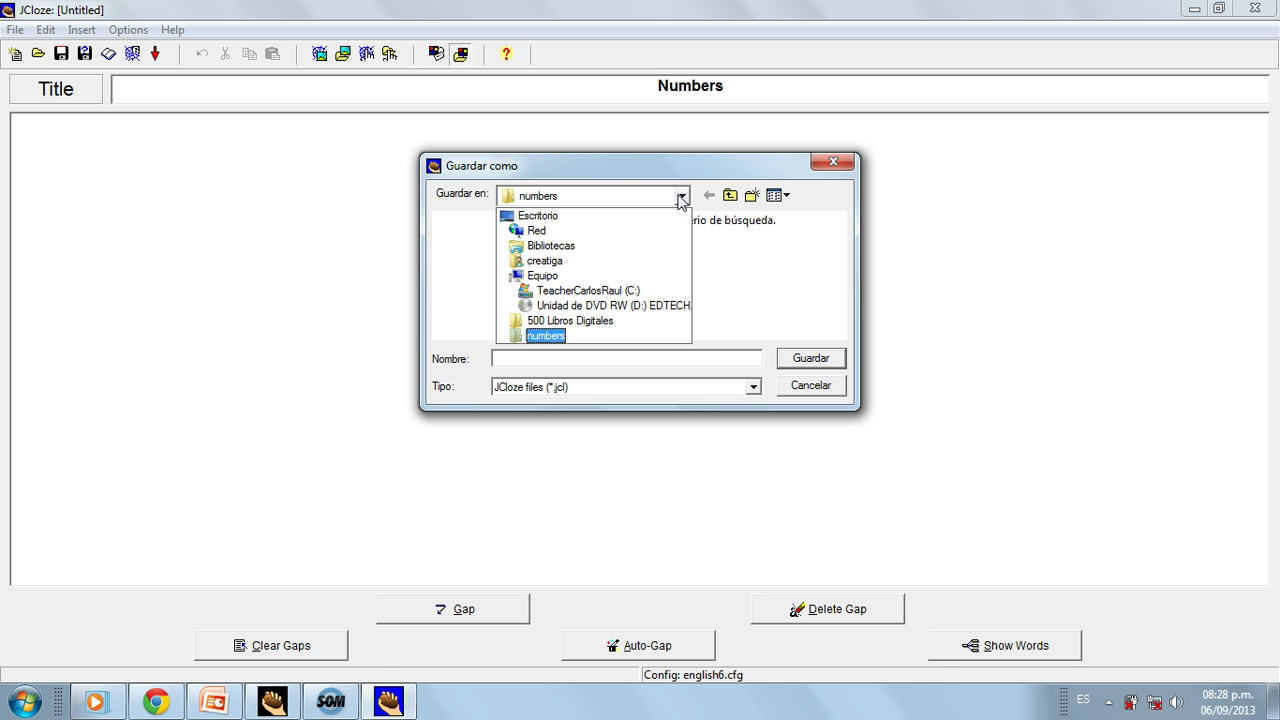
{"action": "left_click", "coordinate": [580, 208]}
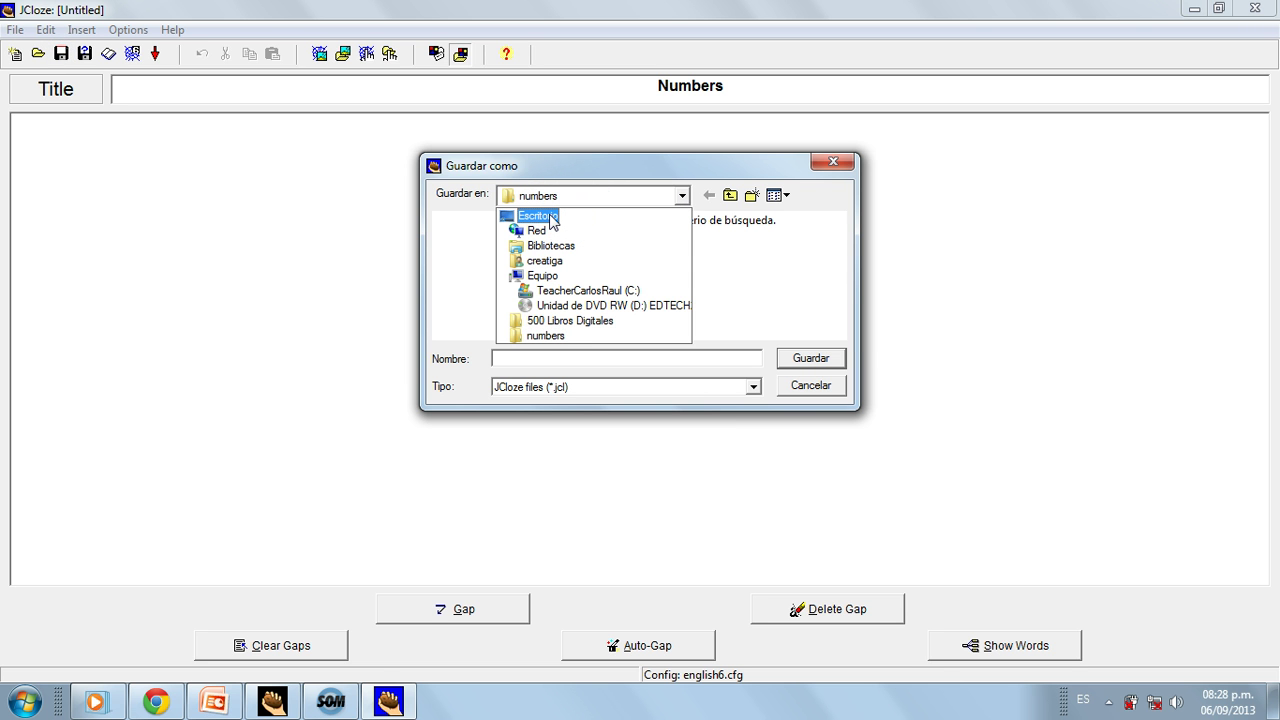
{"action": "left_click_drag", "start_coordinate": [551, 220], "coordinate": [555, 342]}
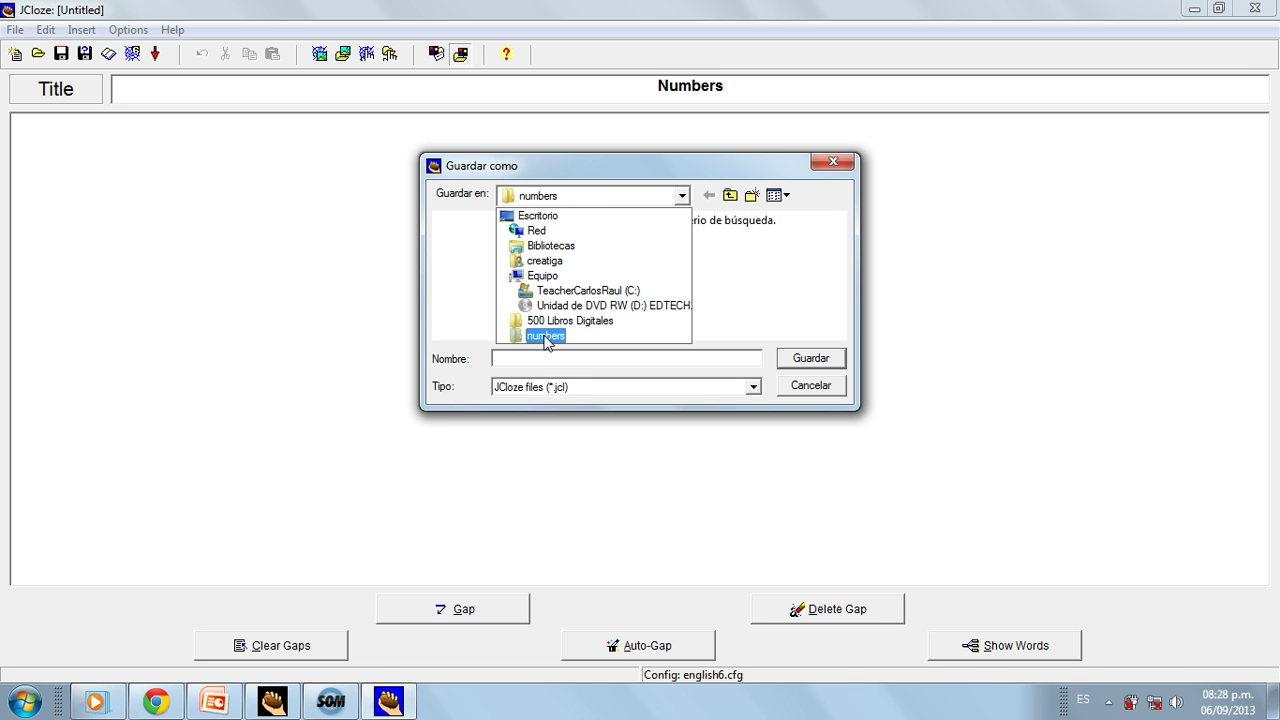
{"action": "left_click", "coordinate": [545, 336]}
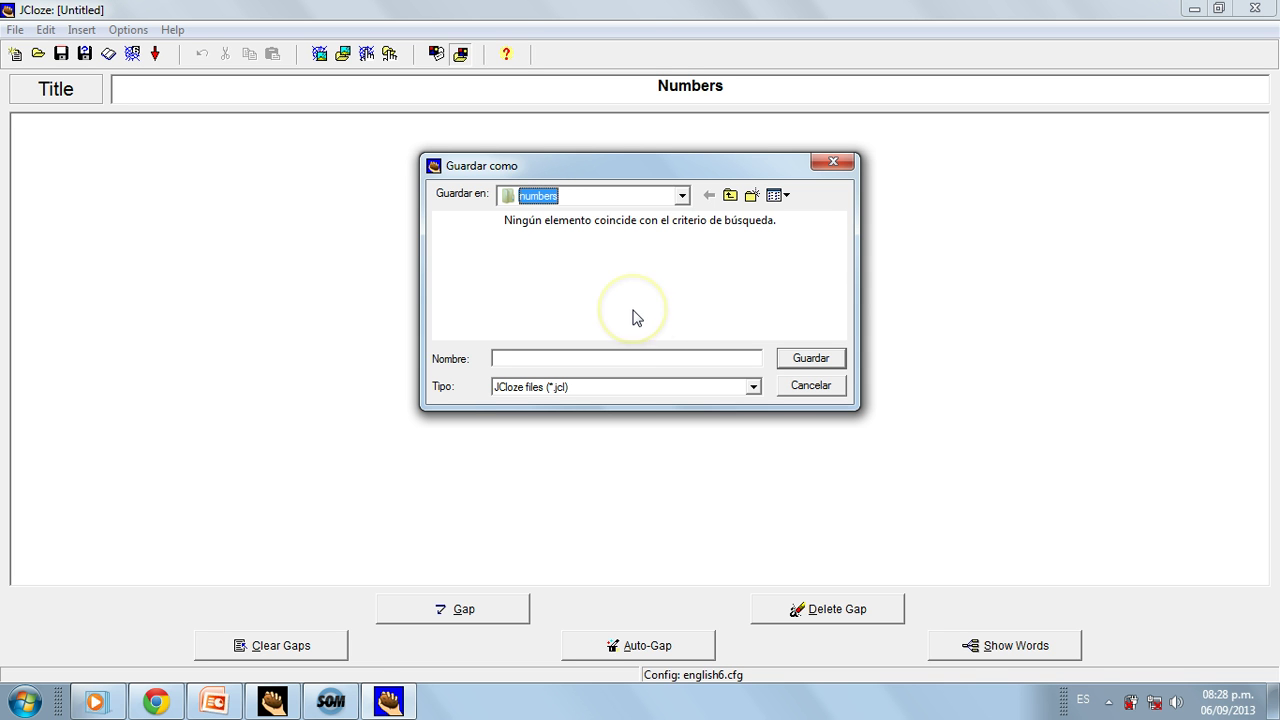
{"action": "left_click", "coordinate": [668, 306]}
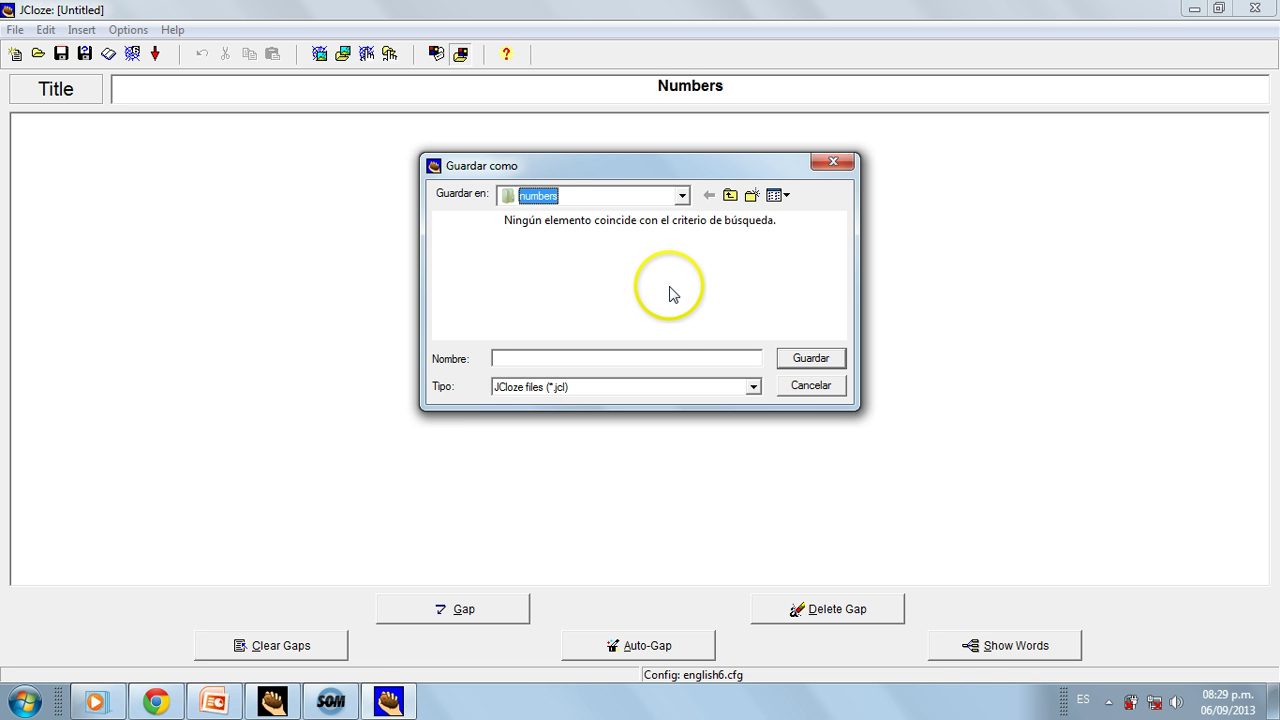
{"action": "left_click", "coordinate": [590, 195]}
{"action": "left_click", "coordinate": [551, 211]}
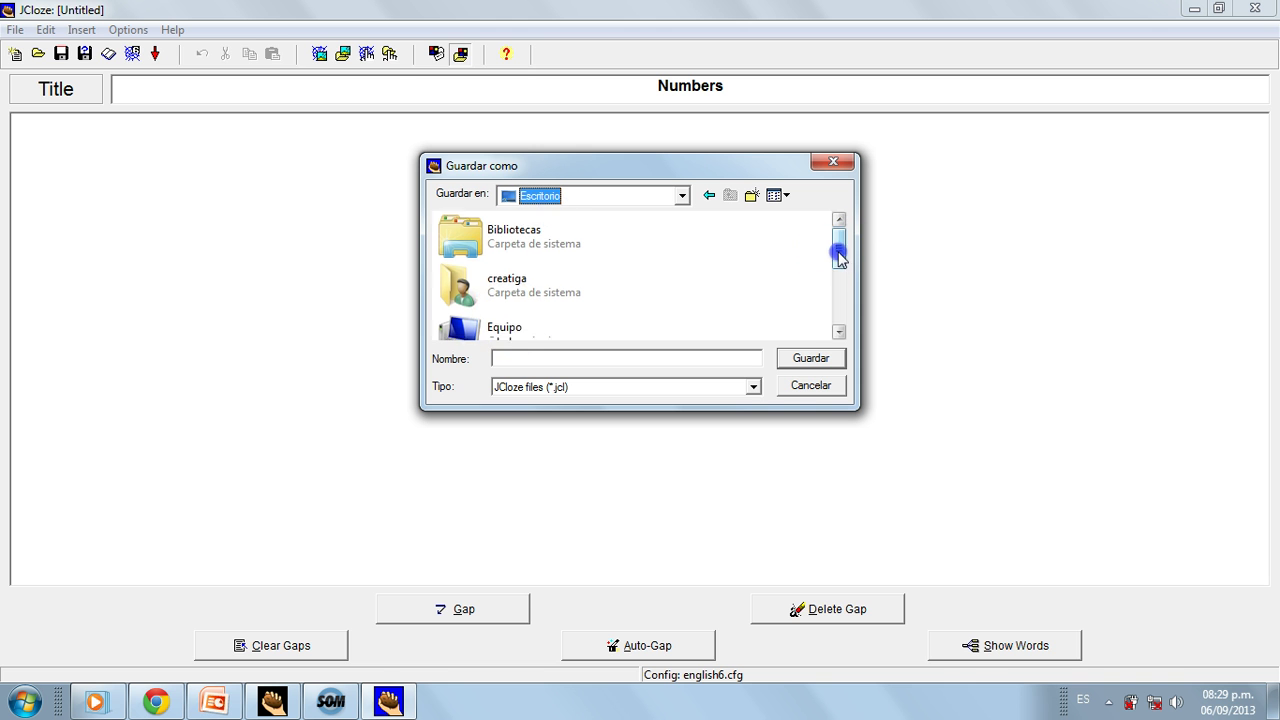
{"action": "left_click_drag", "start_coordinate": [839, 262], "coordinate": [838, 310]}
{"action": "left_click", "coordinate": [455, 333]}
{"action": "left_click", "coordinate": [806, 360]}
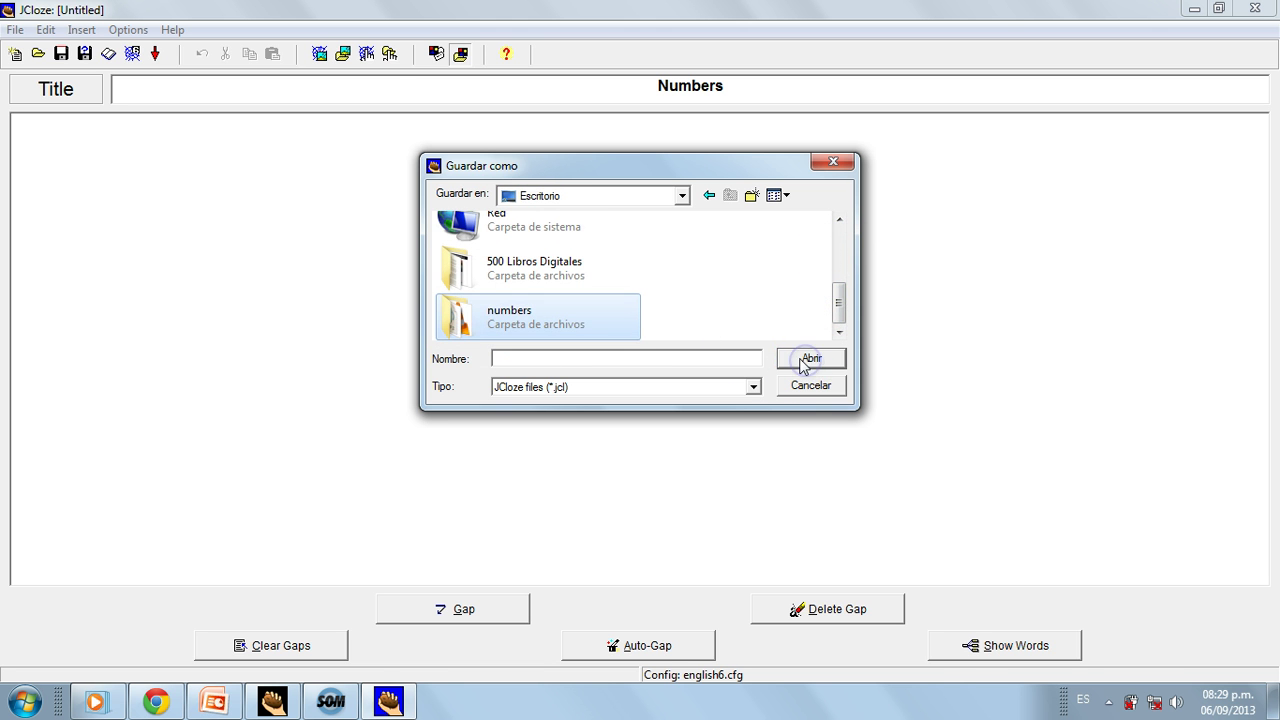
{"action": "double_click", "coordinate": [605, 315]}
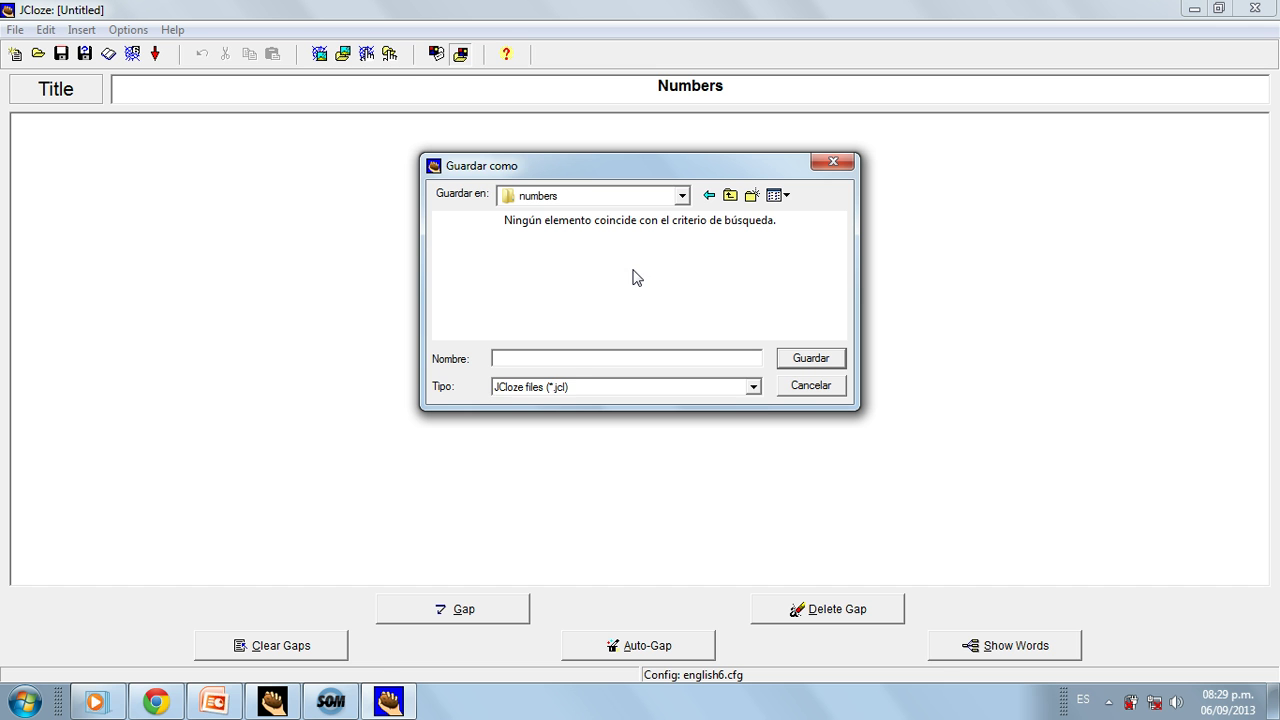
Enter 'numbers' as the JCloze file name
{"action": "type", "text": "numbers"}
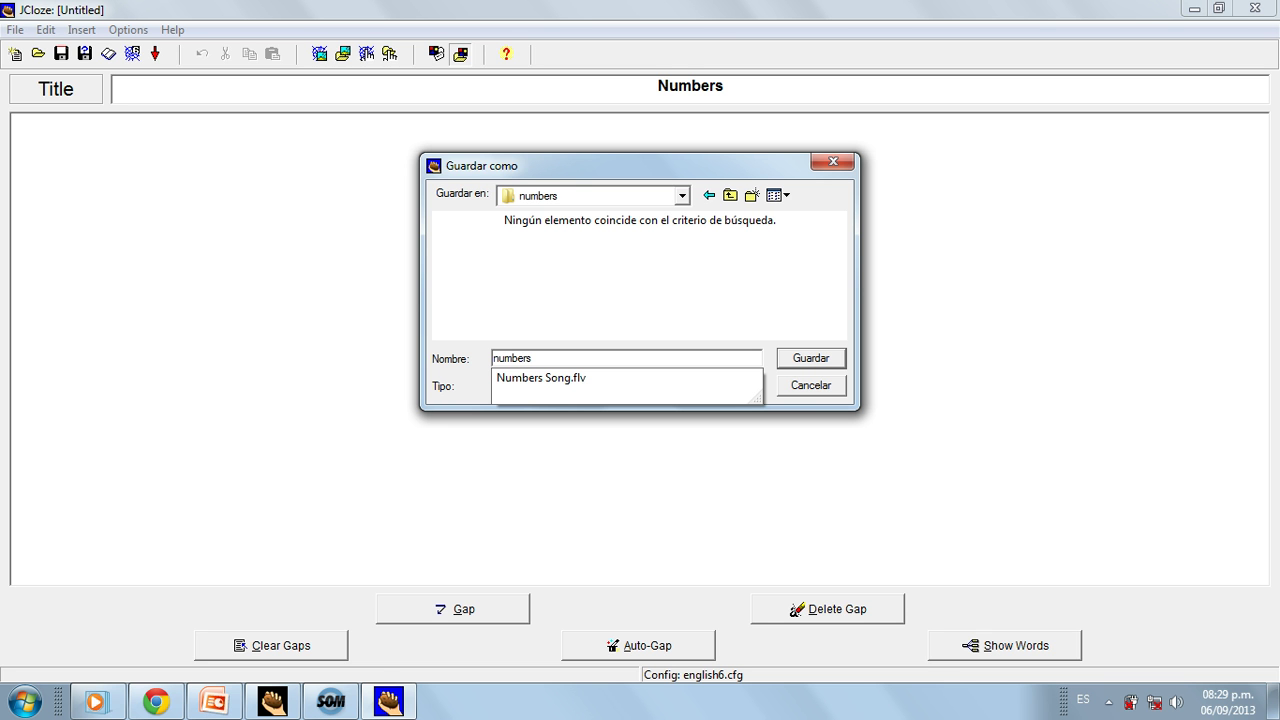
{"action": "left_click", "coordinate": [537, 272]}
{"action": "left_click", "coordinate": [551, 357]}
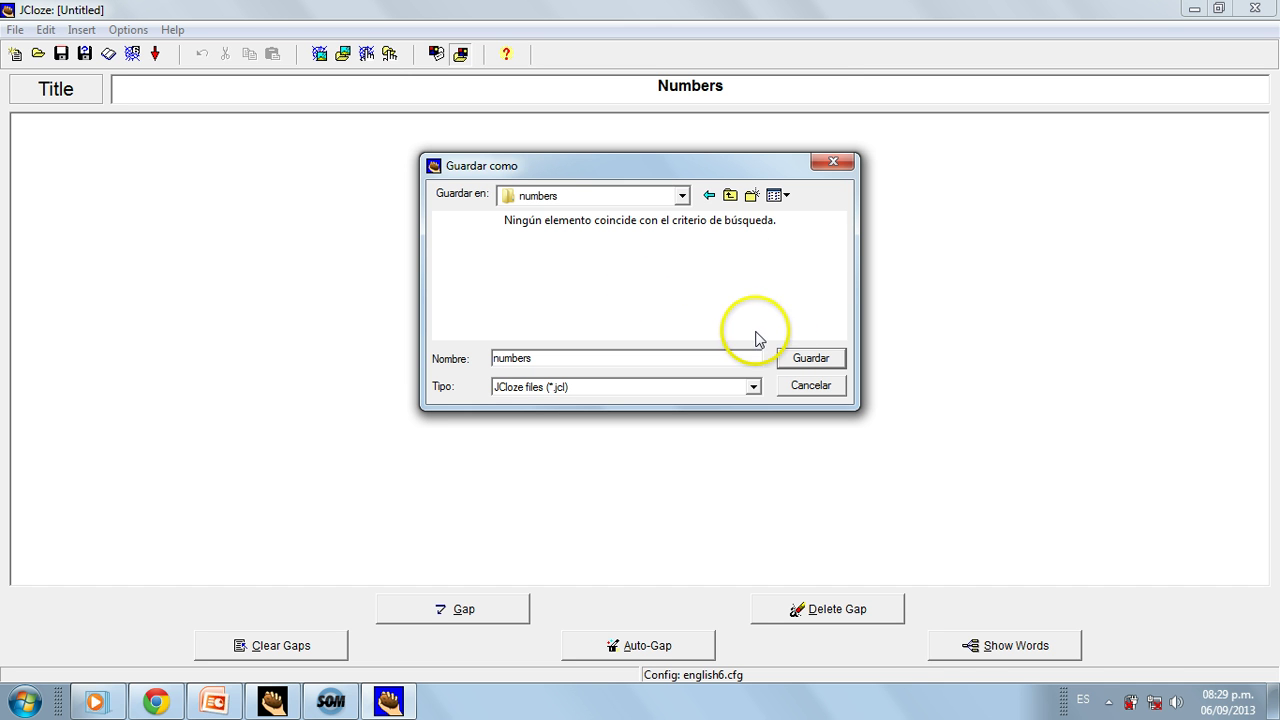
Confirm saving as numbers.jcl and place the caret at the start of the text
{"action": "left_click", "coordinate": [793, 360]}
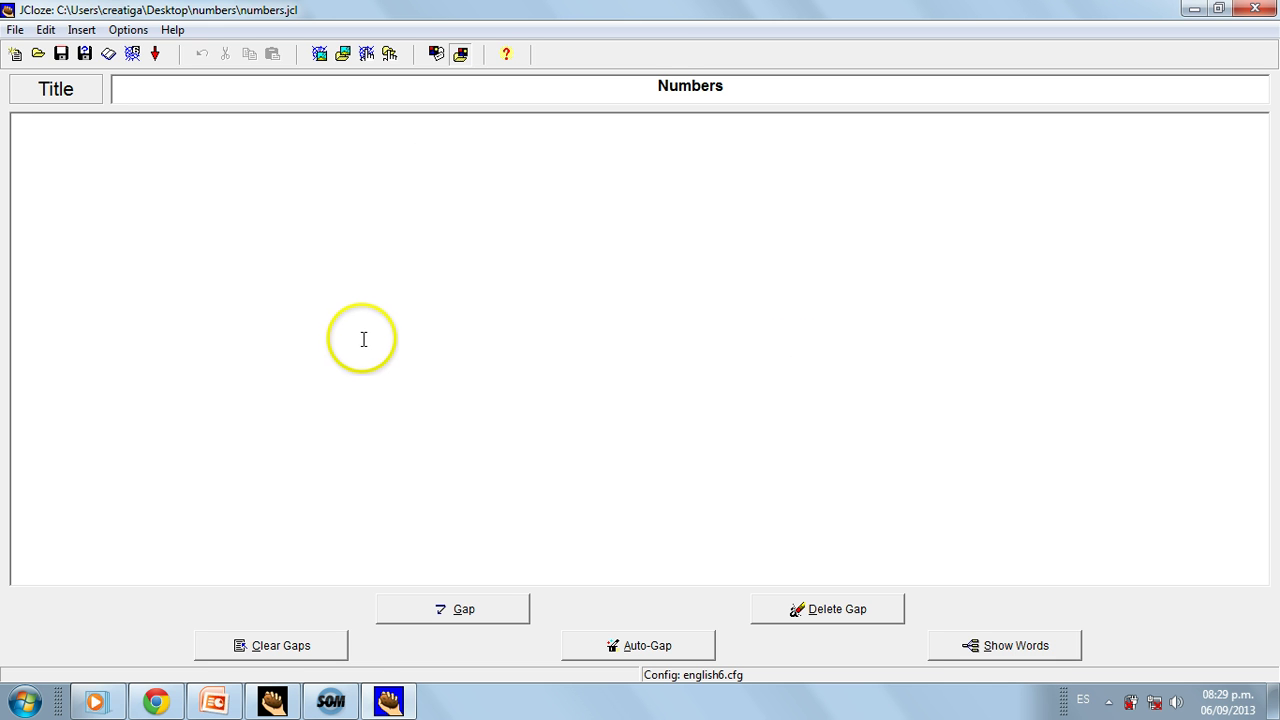
{"action": "left_click", "coordinate": [108, 196]}
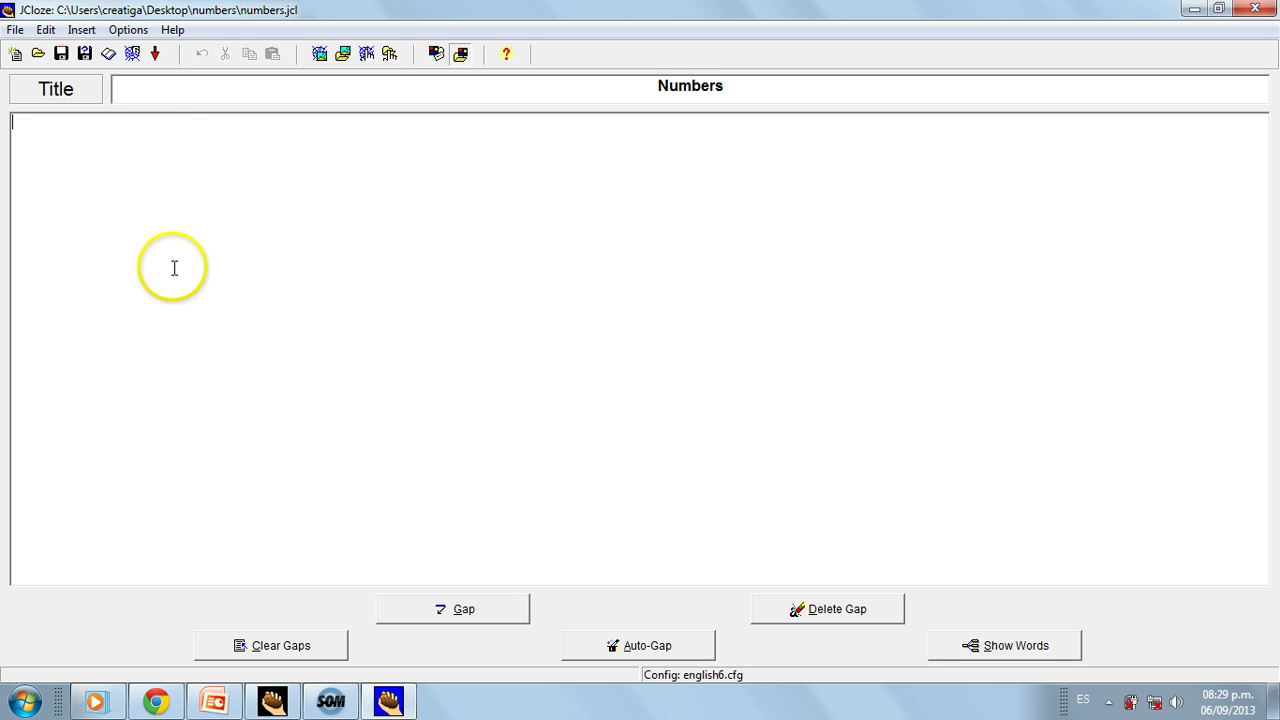
{"action": "left_click", "coordinate": [26, 128]}
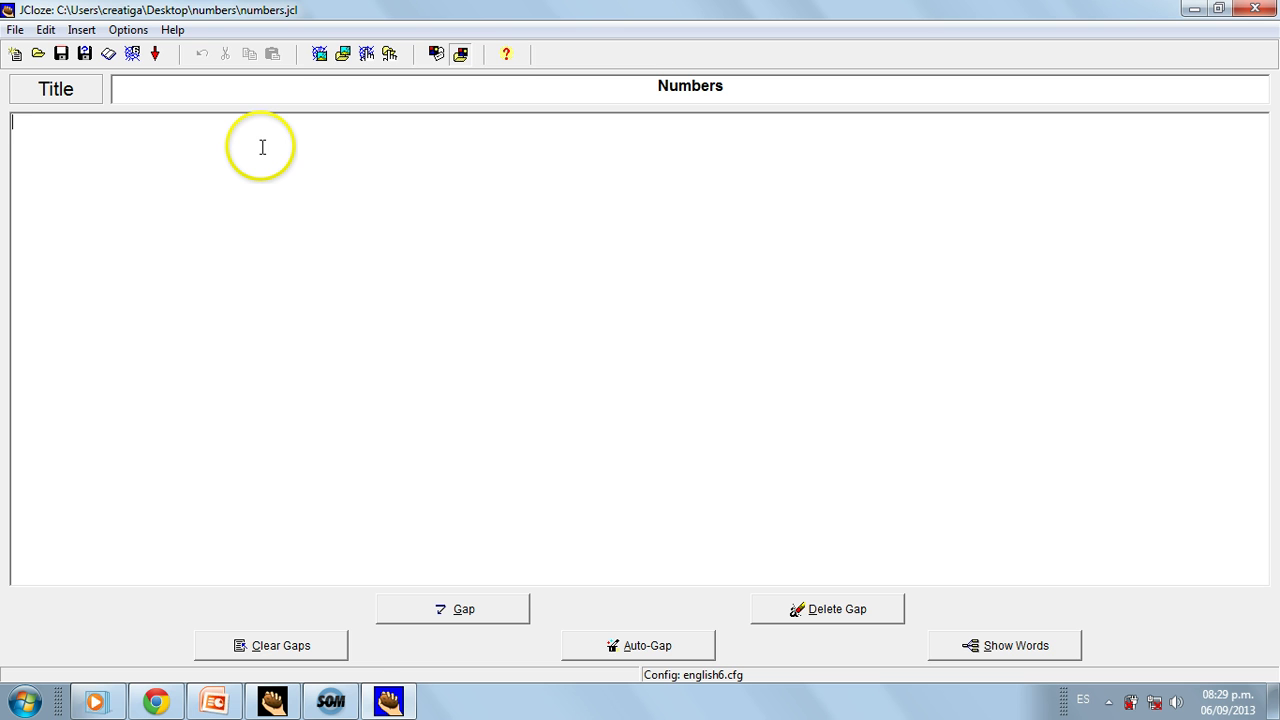
Type one, two, three and four on separate lines
{"action": "type", "text": "one"}
{"action": "key", "text": "Return"}
{"action": "type", "text": "two"}
{"action": "key", "text": "Return"}
{"action": "type", "text": "three f"}
{"action": "type", "text": "our"}
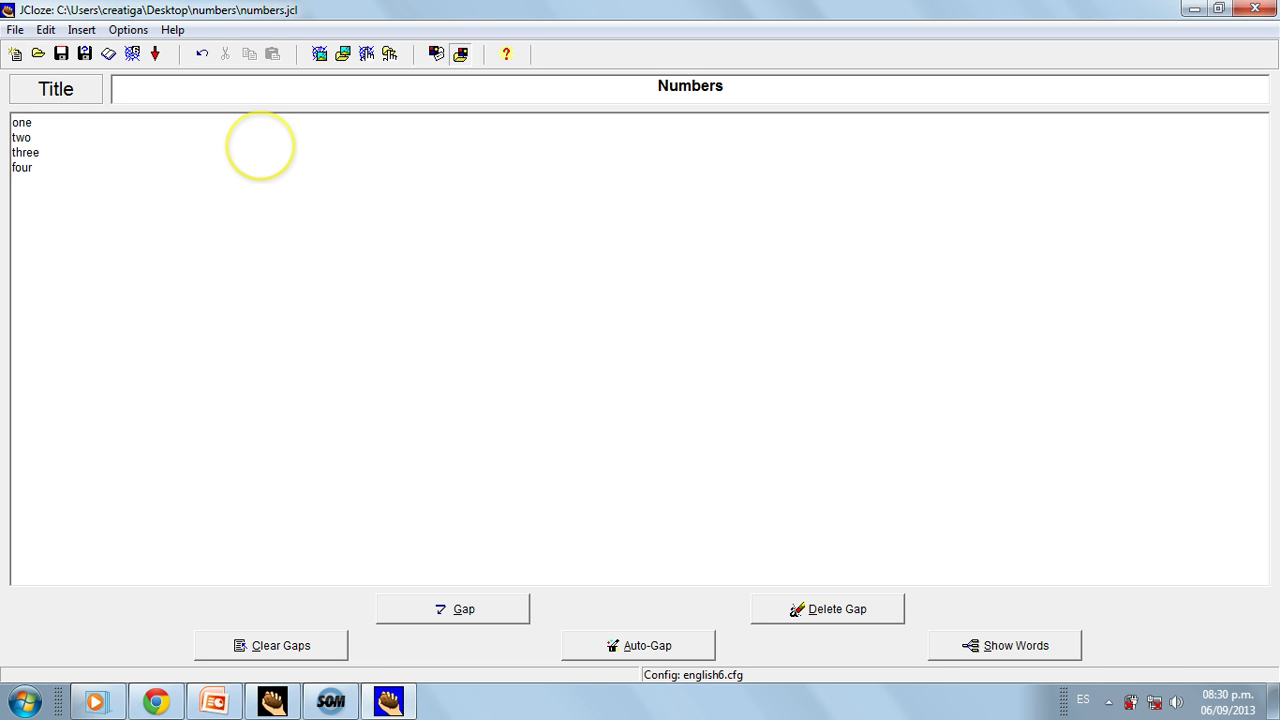
Gap the words one, two and three, leaving four as text, then save numbers.jcl
{"action": "double_click", "coordinate": [21, 122]}
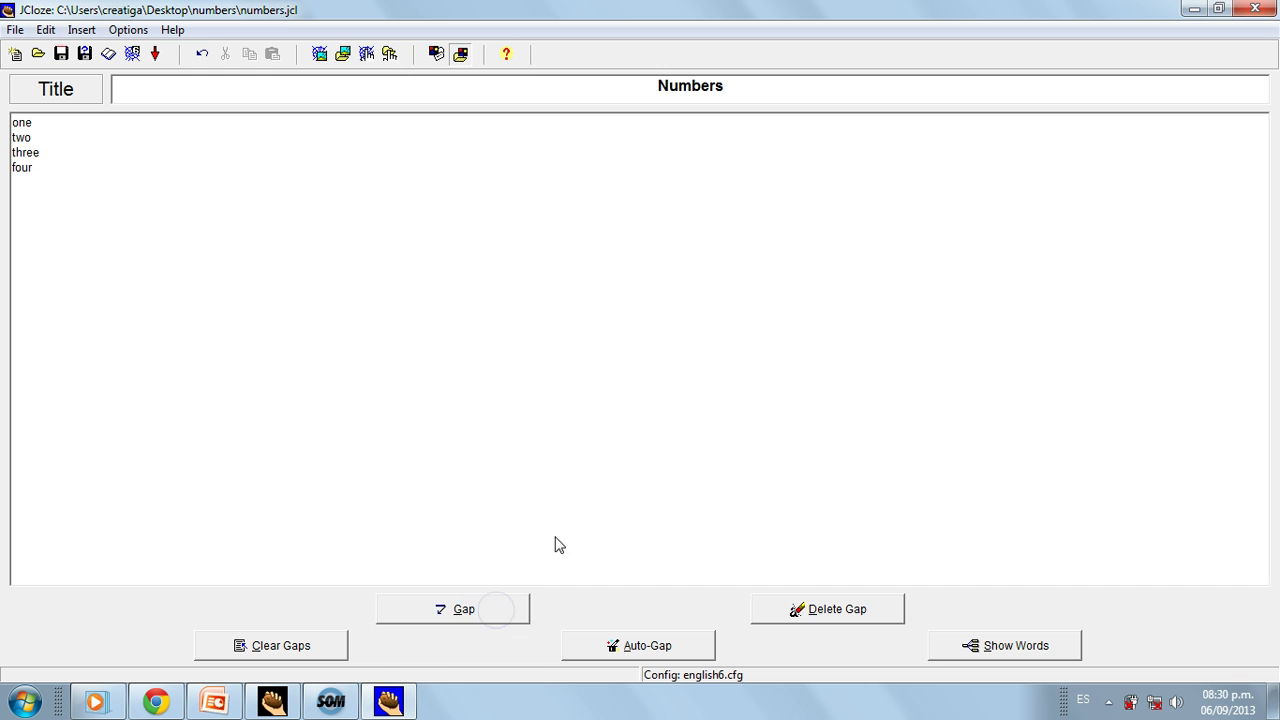
{"action": "left_click", "coordinate": [576, 507]}
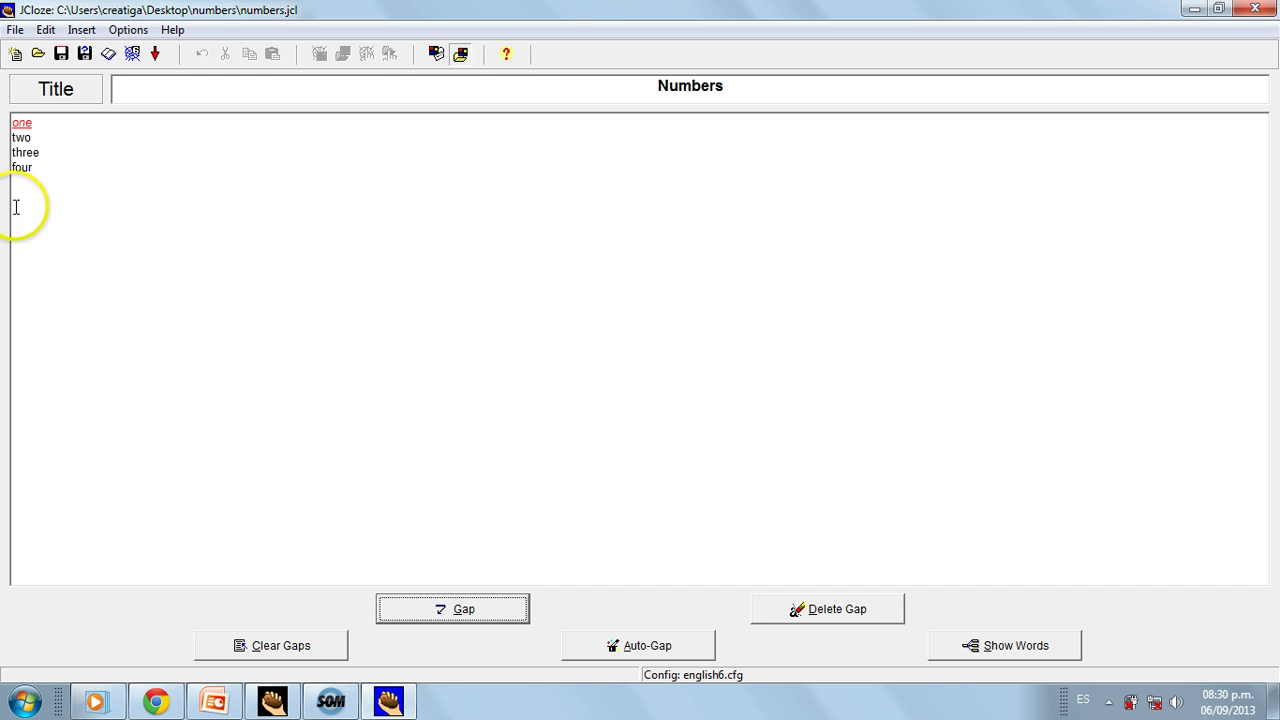
{"action": "double_click", "coordinate": [31, 137]}
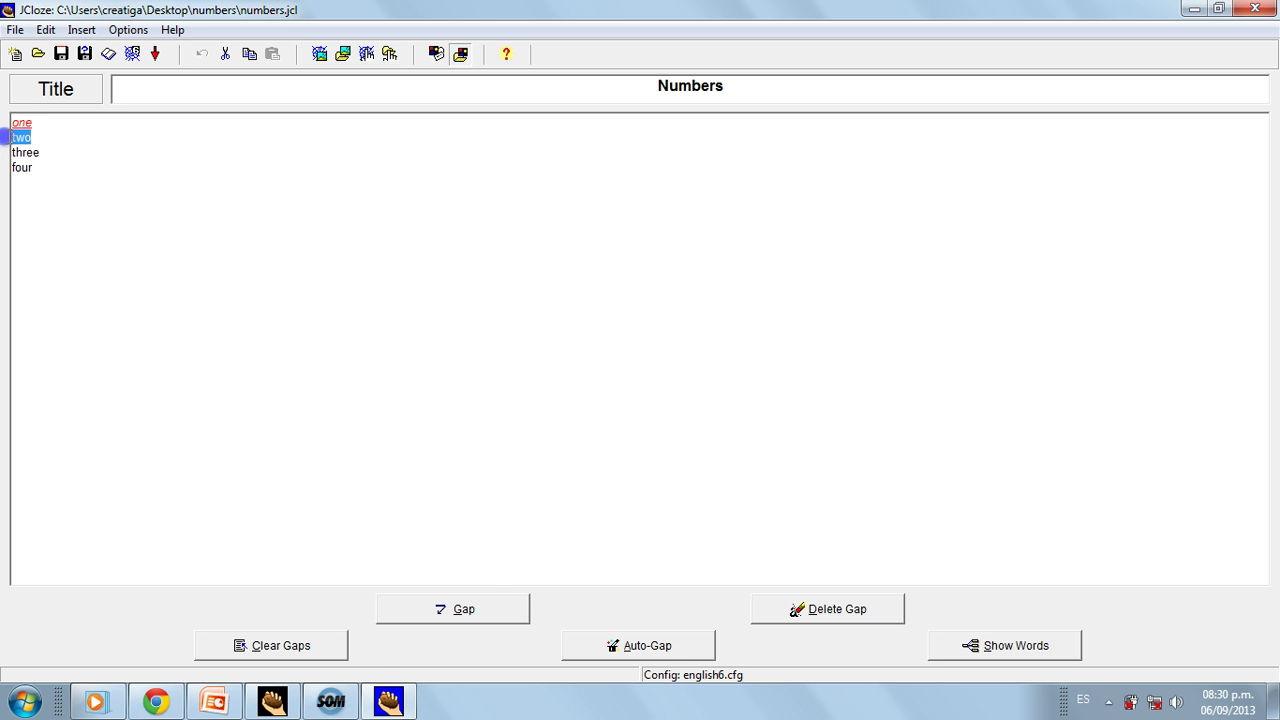
{"action": "left_click", "coordinate": [463, 611]}
{"action": "double_click", "coordinate": [44, 152]}
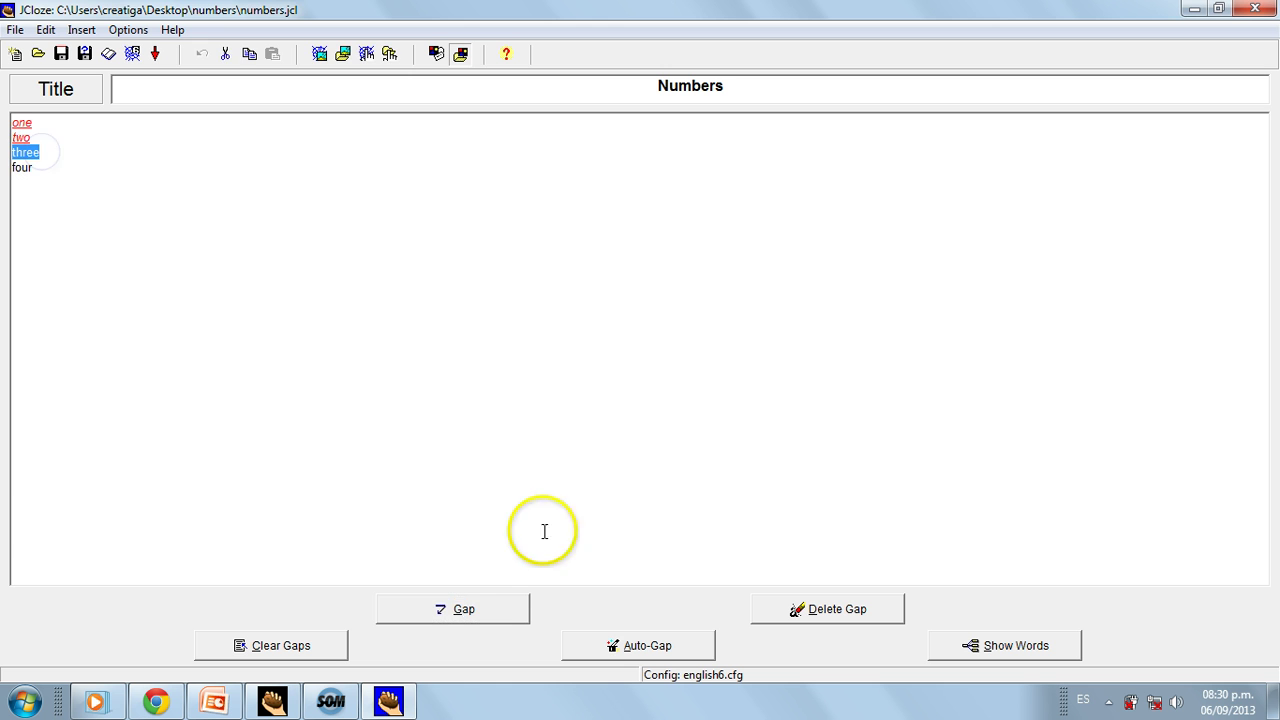
{"action": "left_click", "coordinate": [468, 612]}
{"action": "left_click", "coordinate": [586, 505]}
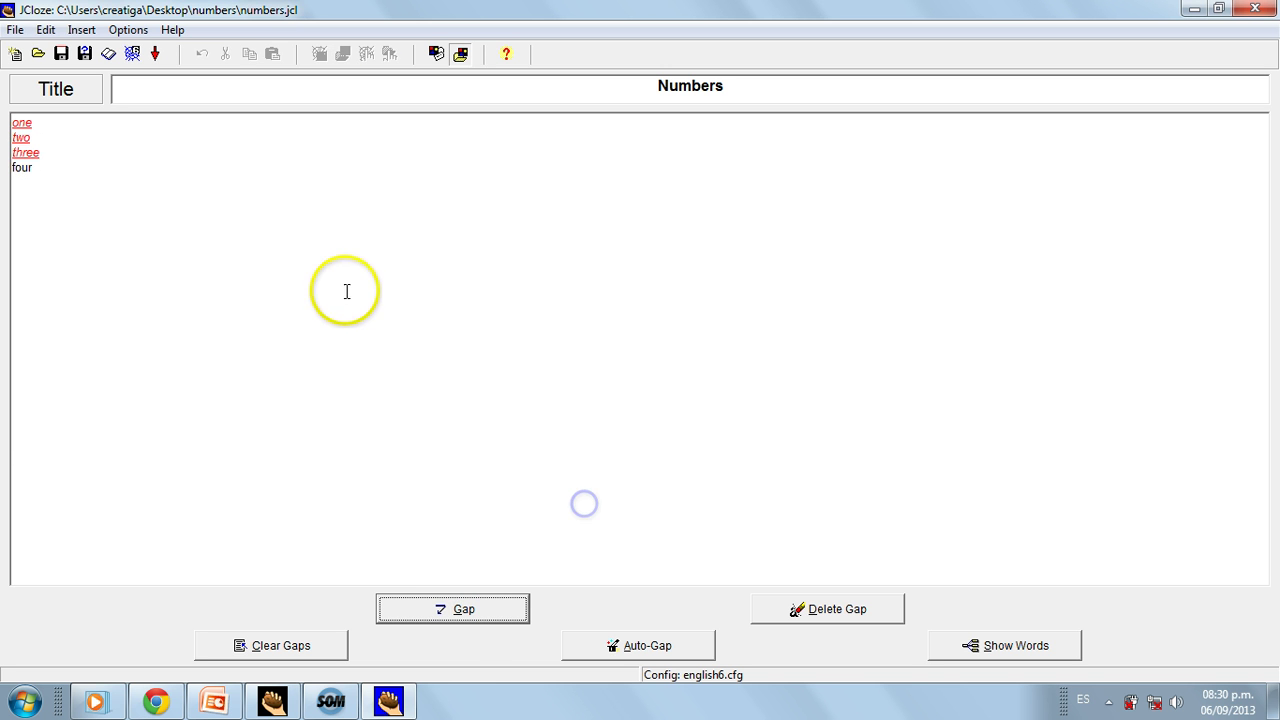
{"action": "left_click", "coordinate": [61, 55]}
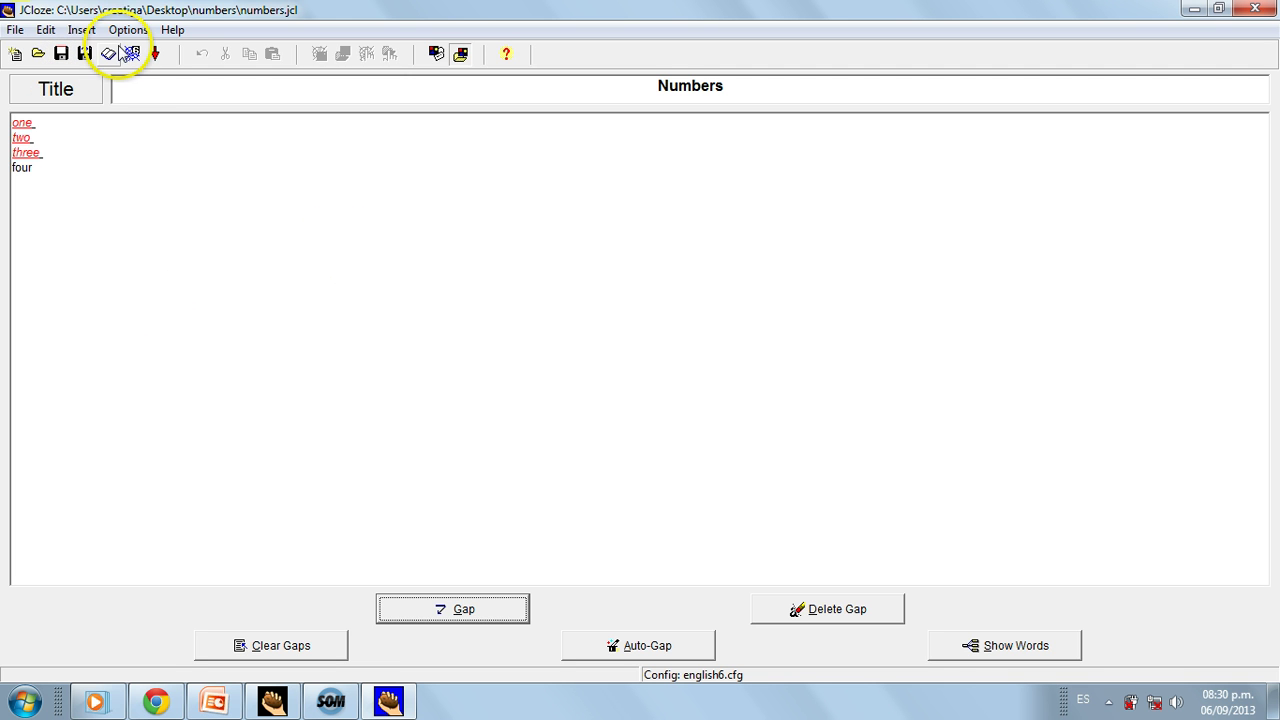
Delete the default subtitle and the hint and clue instructions in the configuration
{"action": "left_click", "coordinate": [134, 32]}
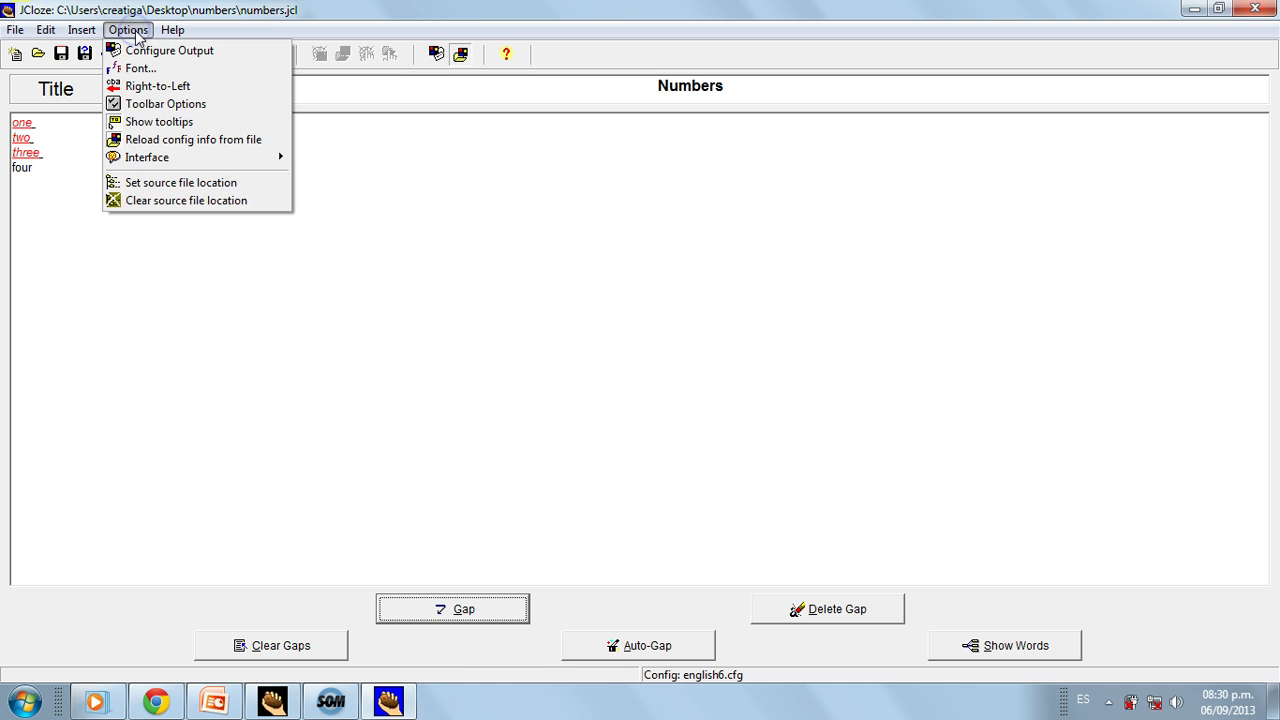
{"action": "left_click", "coordinate": [256, 52]}
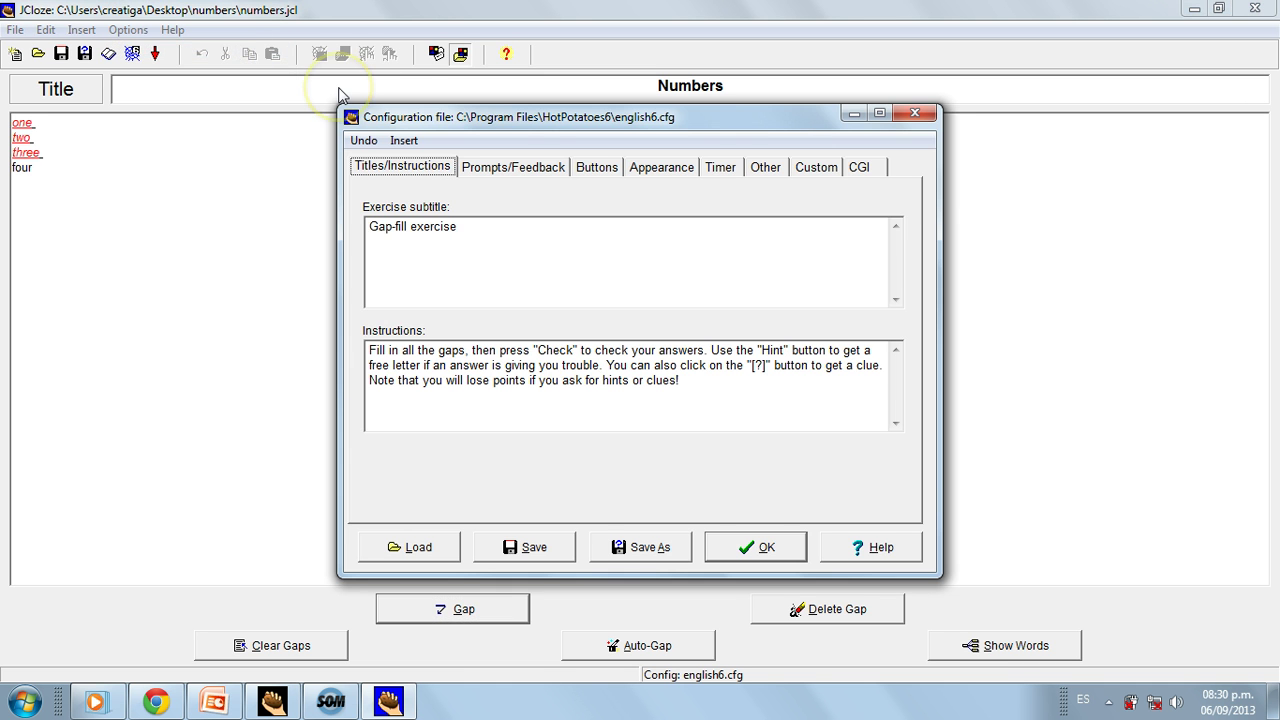
{"action": "key", "text": "Tab"}
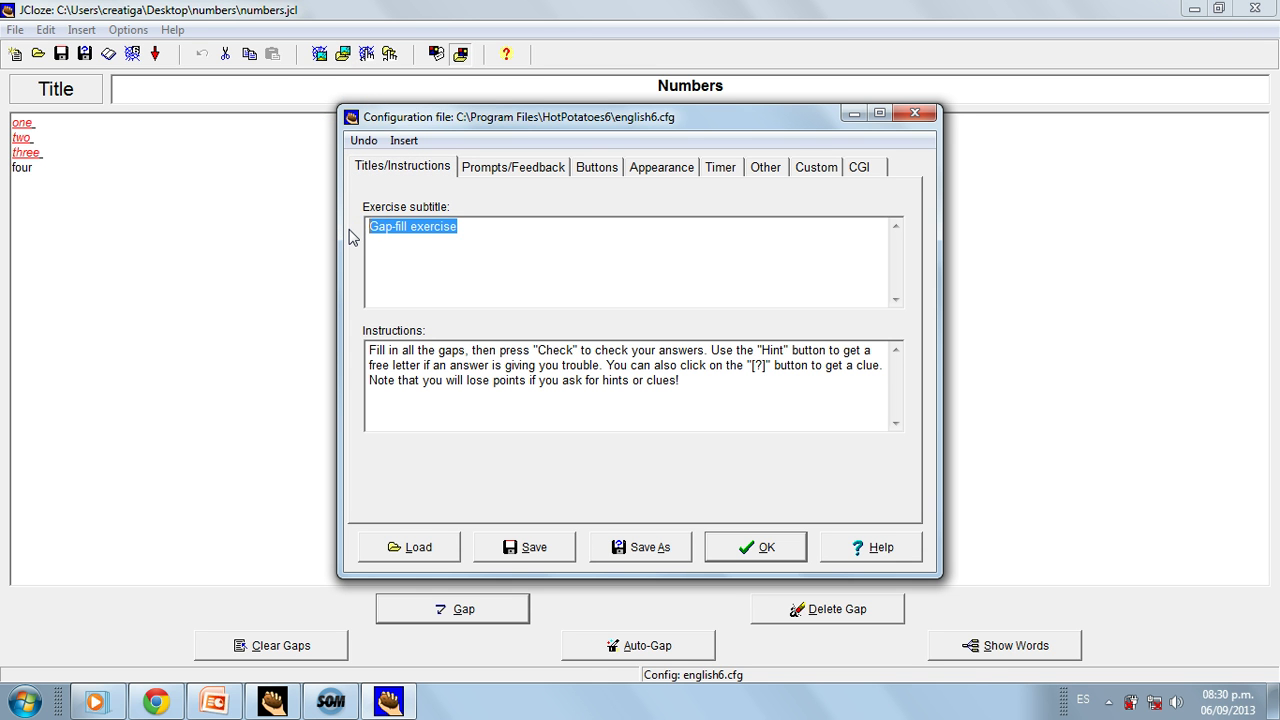
{"action": "key", "text": "Delete"}
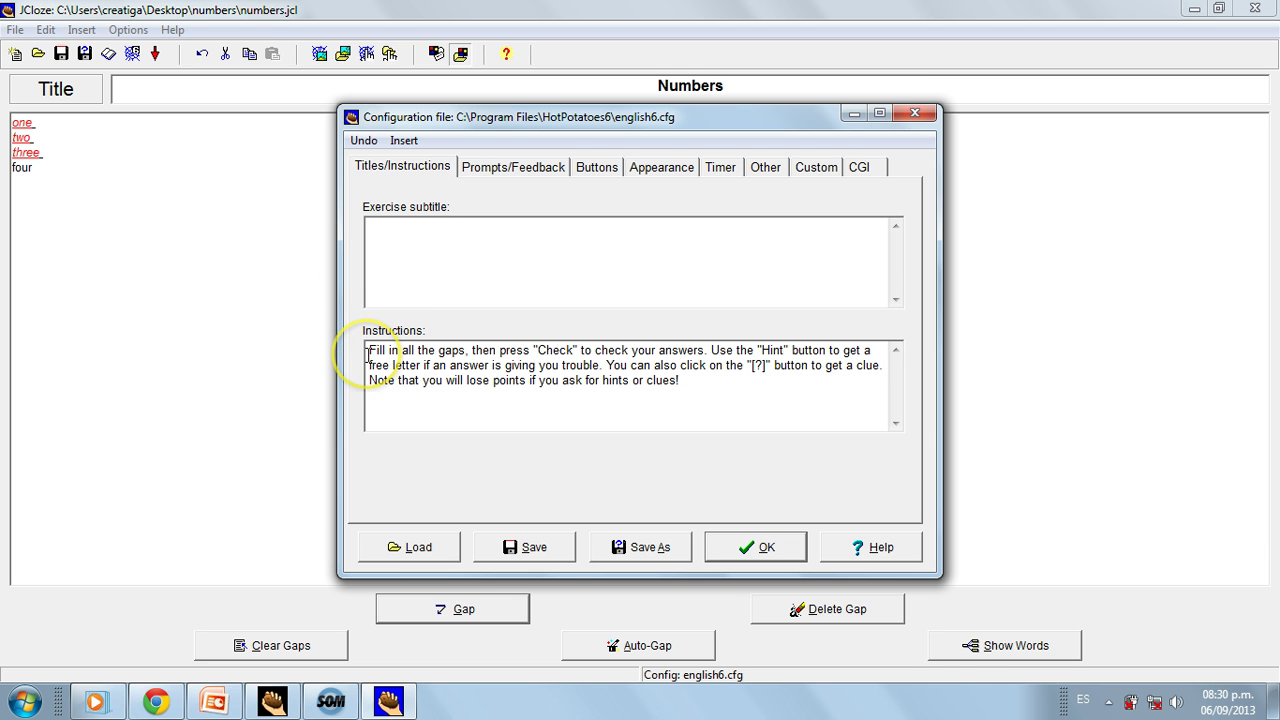
{"action": "left_click", "coordinate": [711, 350]}
{"action": "left_click_drag", "start_coordinate": [711, 350], "coordinate": [735, 395]}
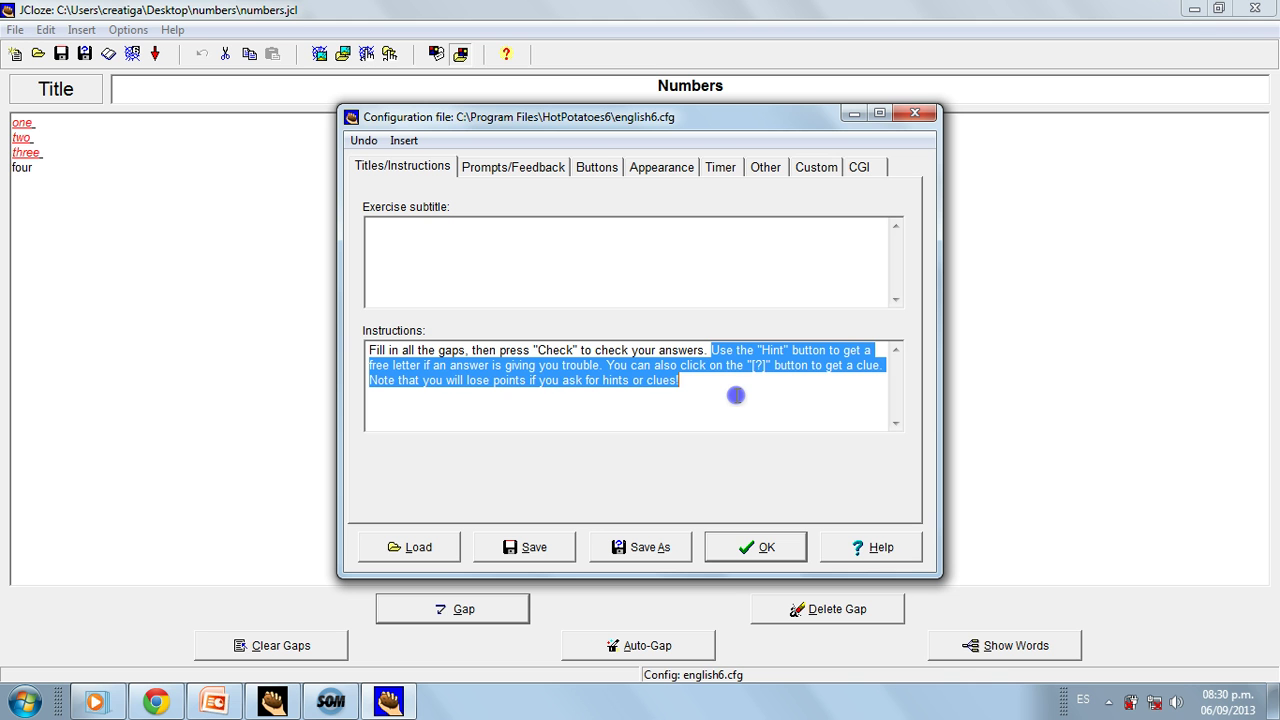
{"action": "key", "text": "Delete"}
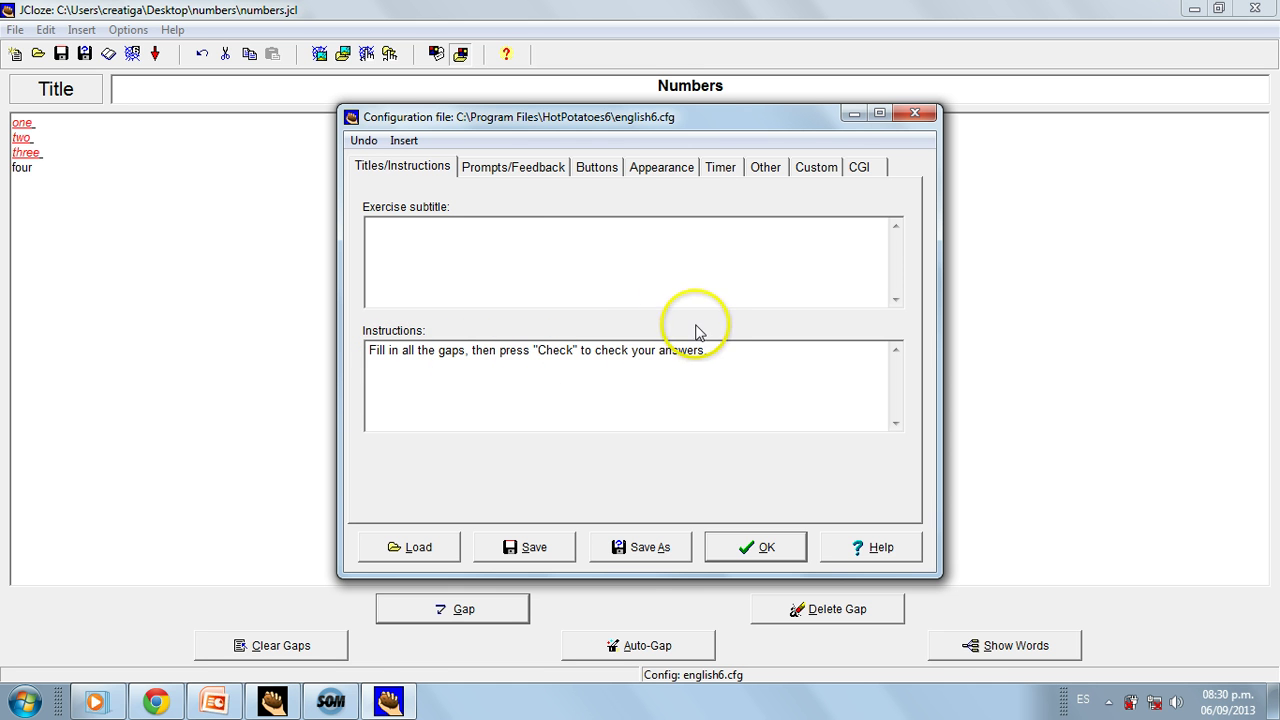
Remove the Hint, Clue, Next Exercise and Go to Contents buttons
{"action": "left_click", "coordinate": [512, 170]}
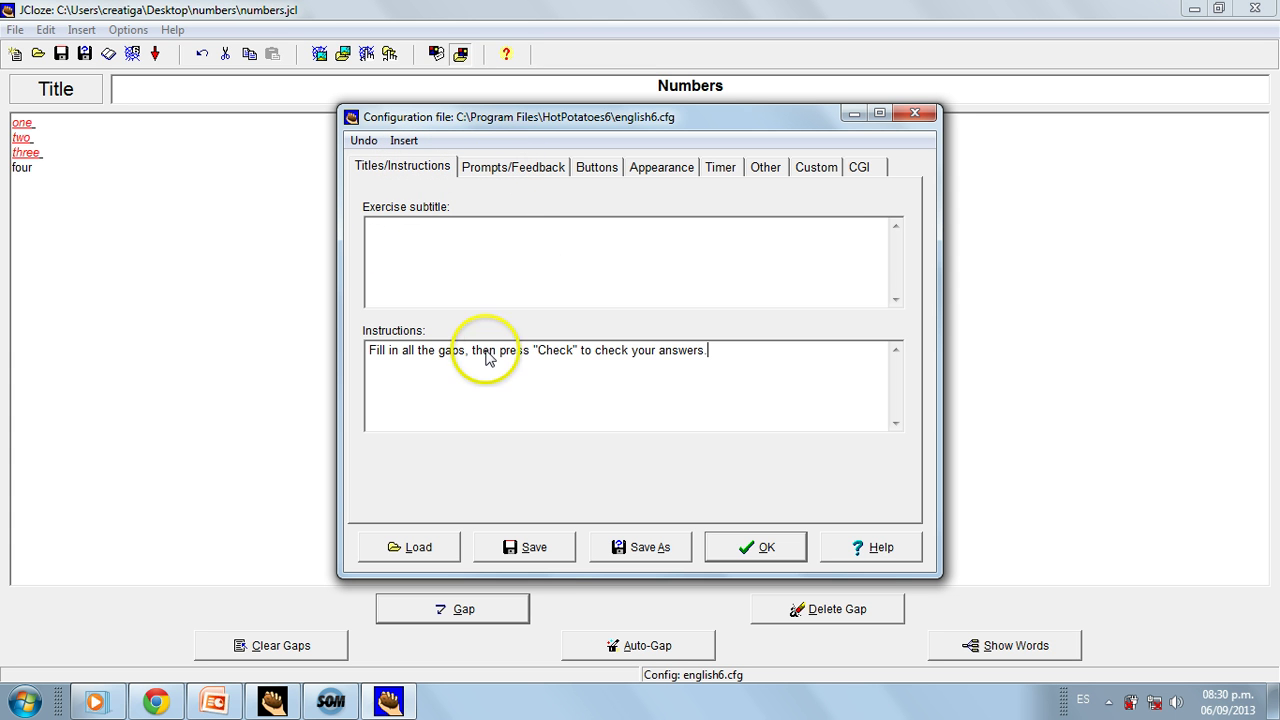
{"action": "left_click", "coordinate": [597, 167]}
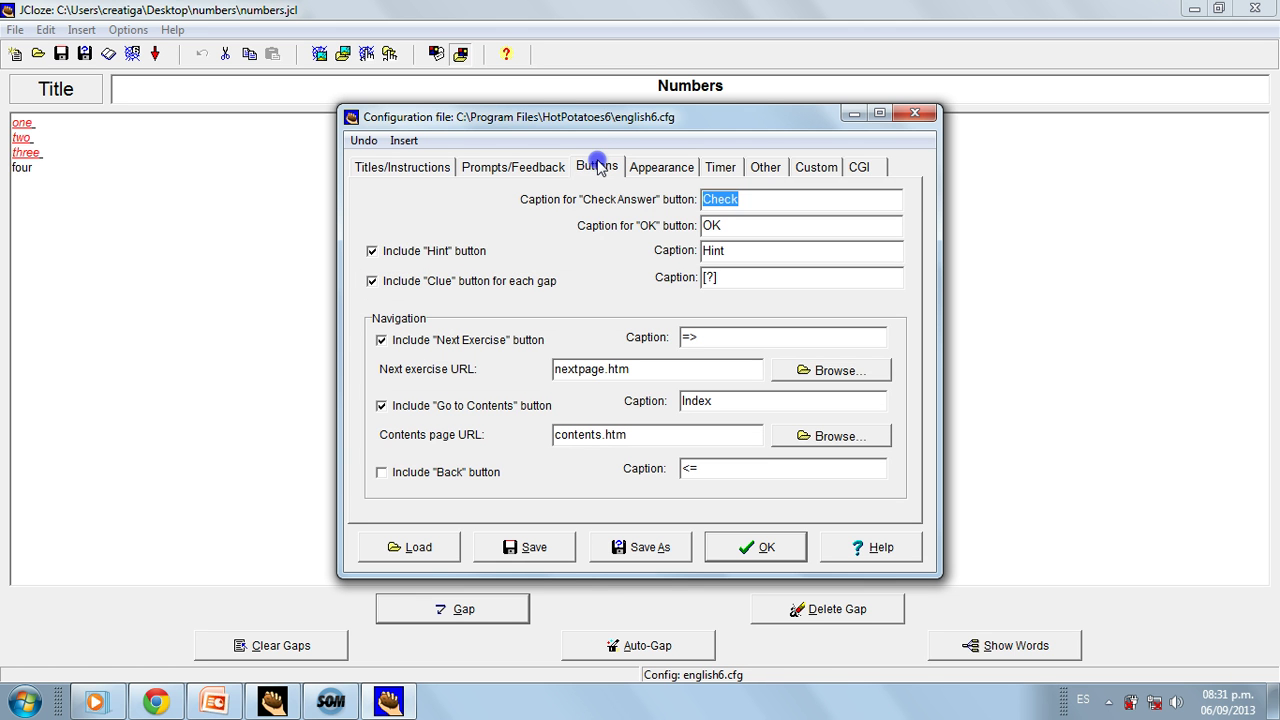
{"action": "left_click", "coordinate": [373, 252]}
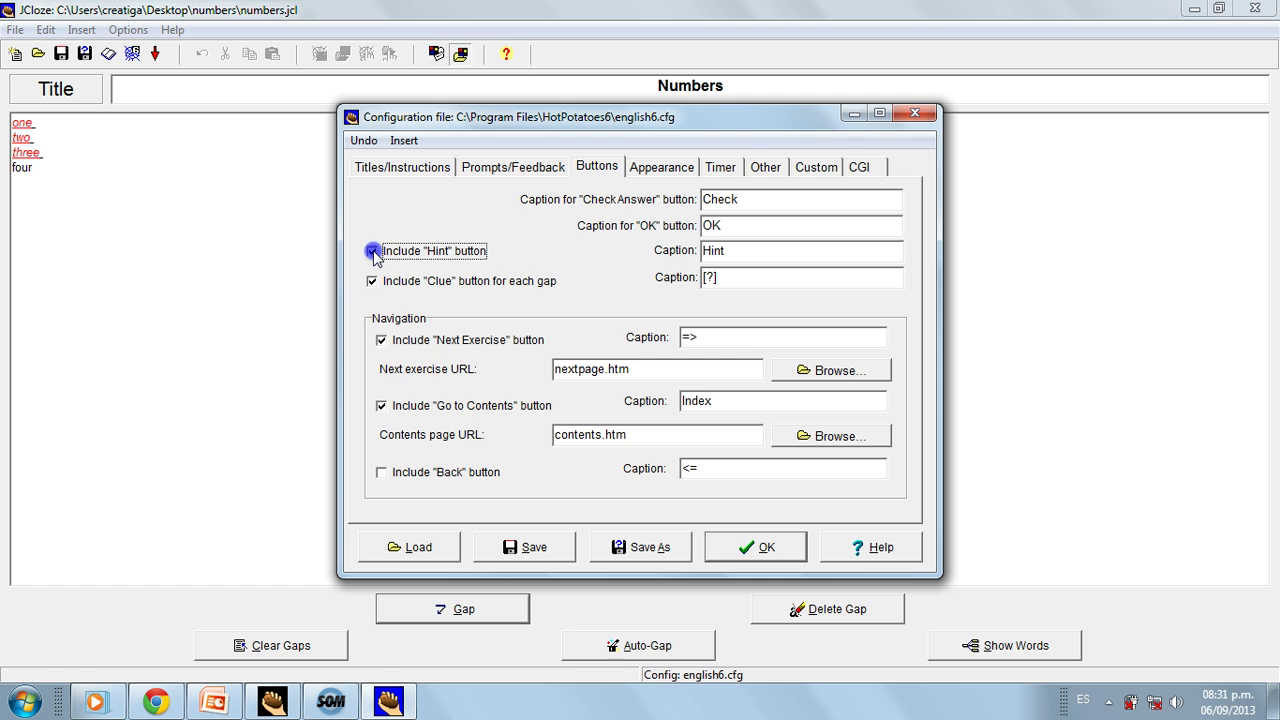
{"action": "left_click", "coordinate": [372, 281]}
{"action": "left_click", "coordinate": [381, 340]}
{"action": "left_click", "coordinate": [381, 405]}
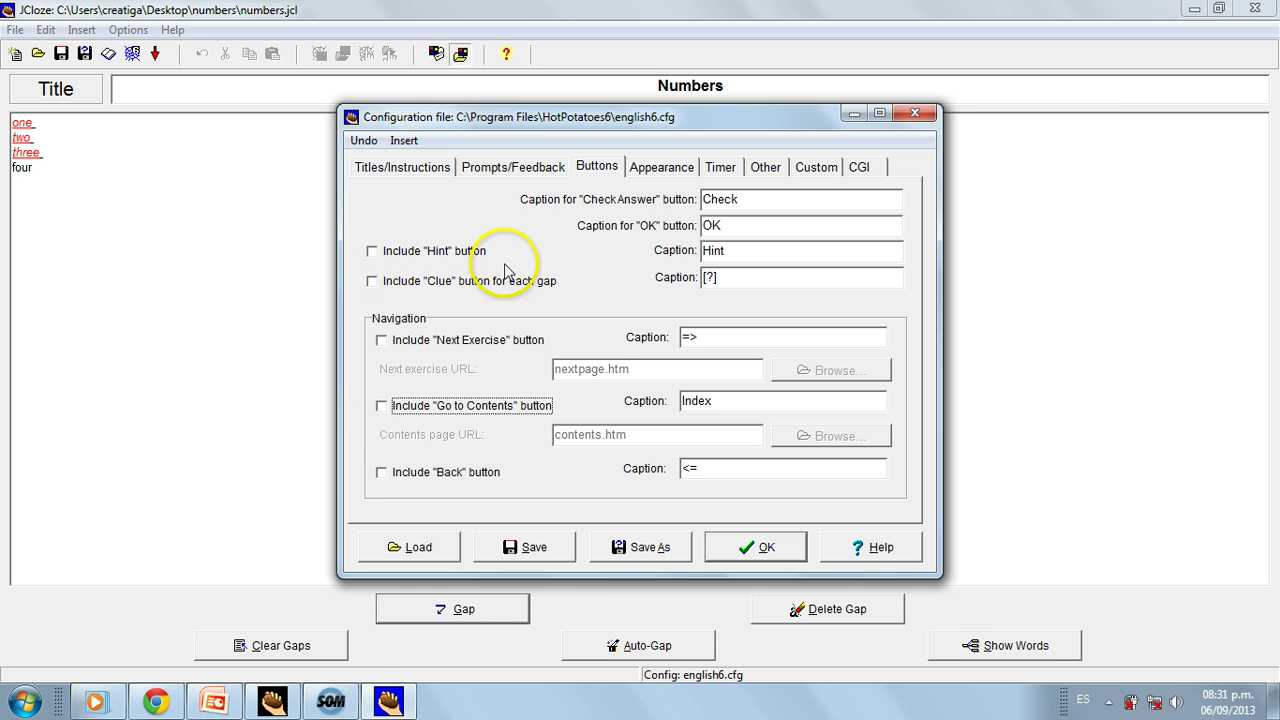
Change the Appearance output font size from 'small' to 'large'
{"action": "left_click", "coordinate": [662, 168]}
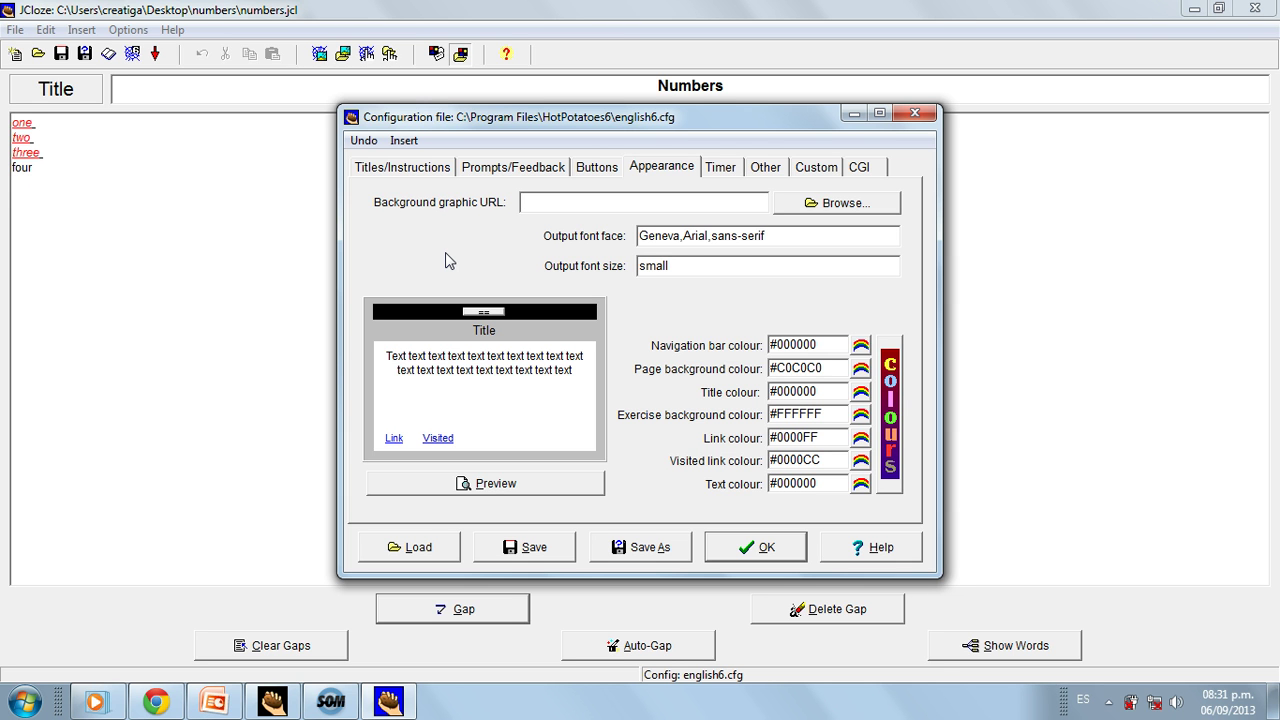
{"action": "left_click", "coordinate": [545, 202]}
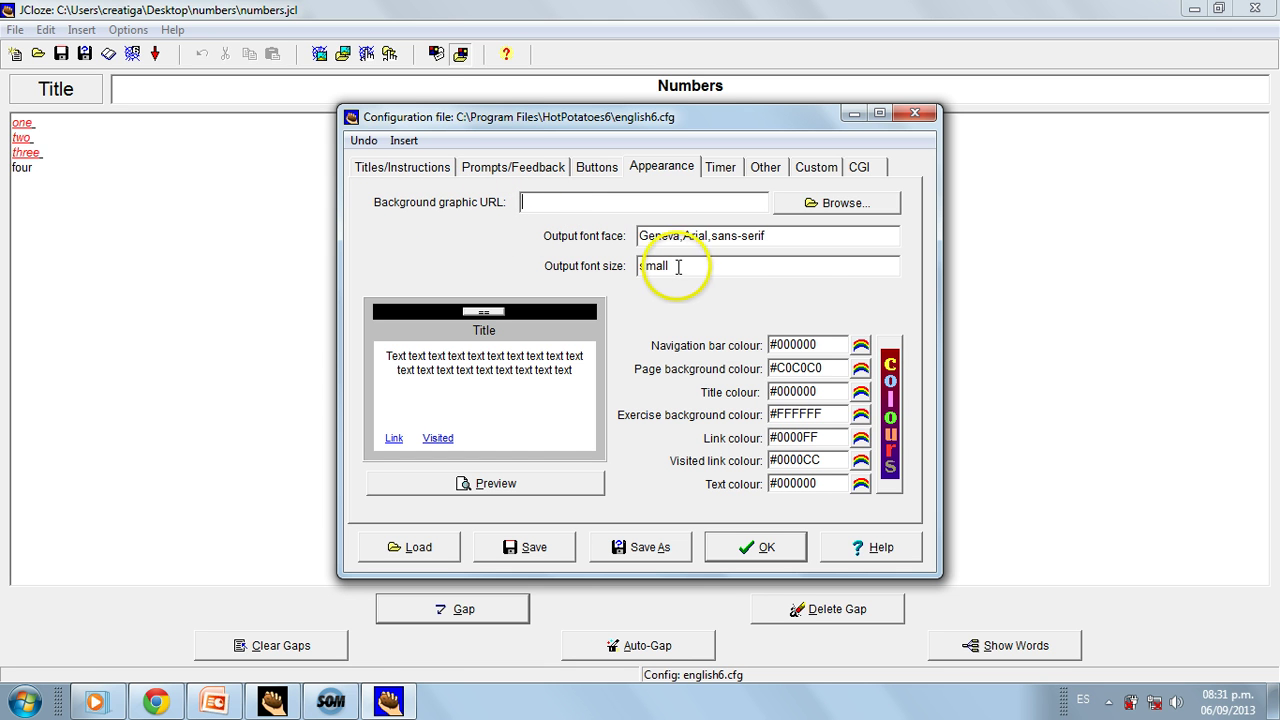
{"action": "left_click", "coordinate": [566, 266]}
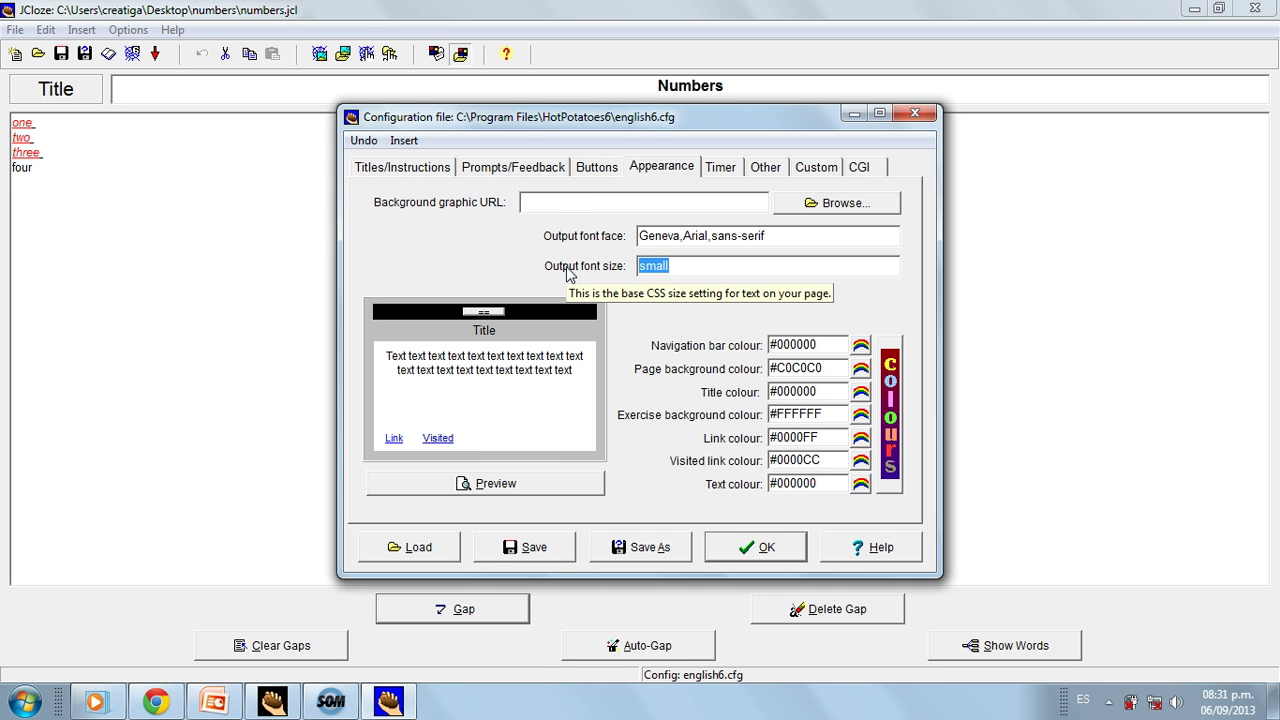
{"action": "key", "text": "BackSpace"}
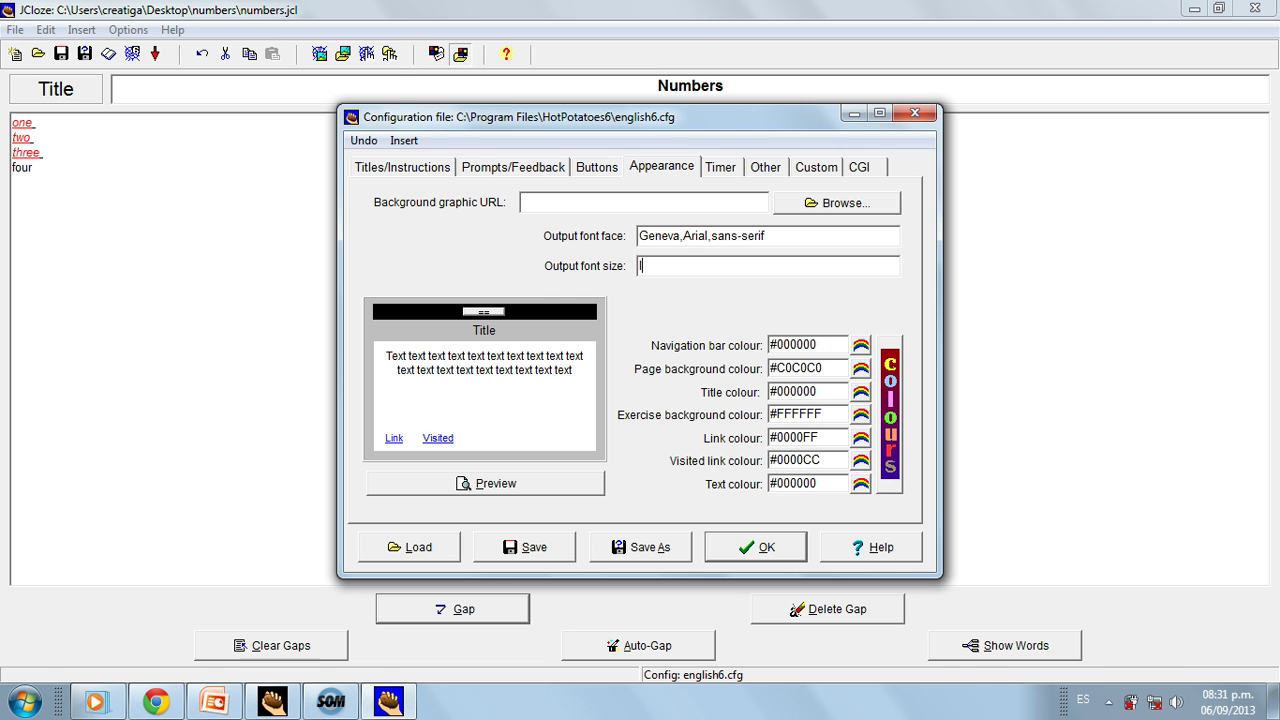
{"action": "type", "text": "large"}
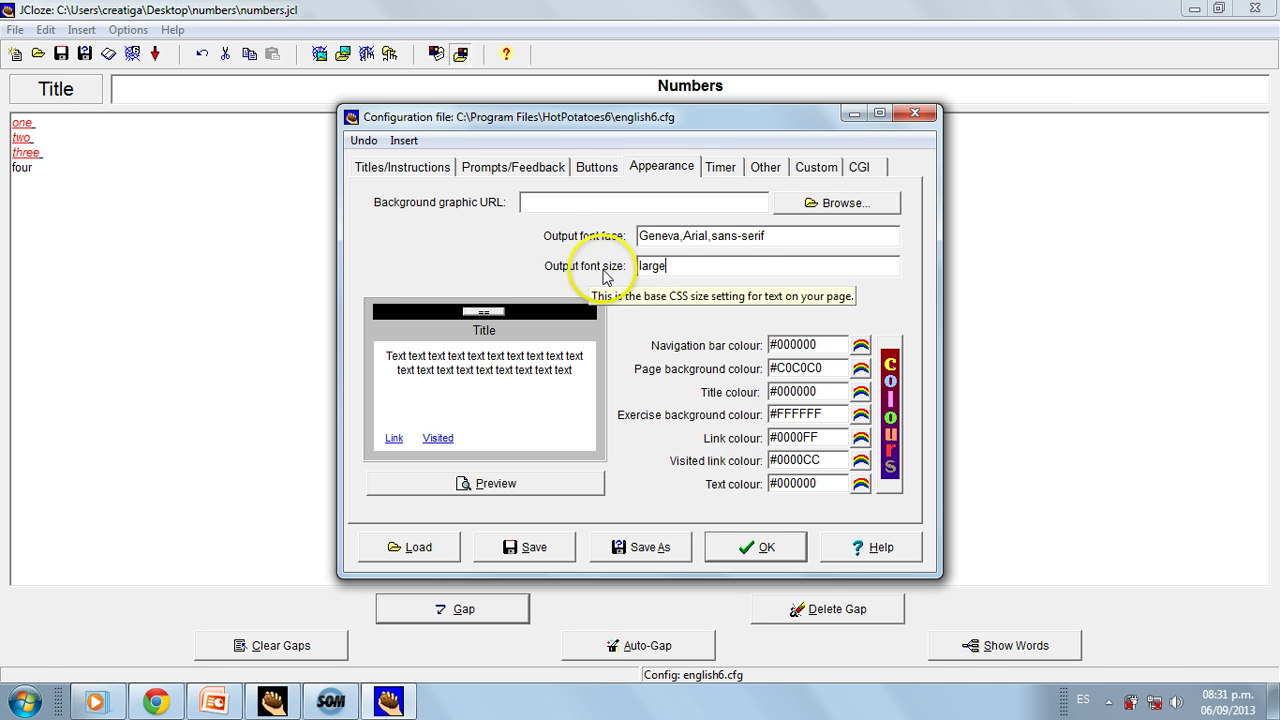
Enable a time limit of 0 minutes and 15 seconds on the Timer tab
{"action": "left_click", "coordinate": [722, 170]}
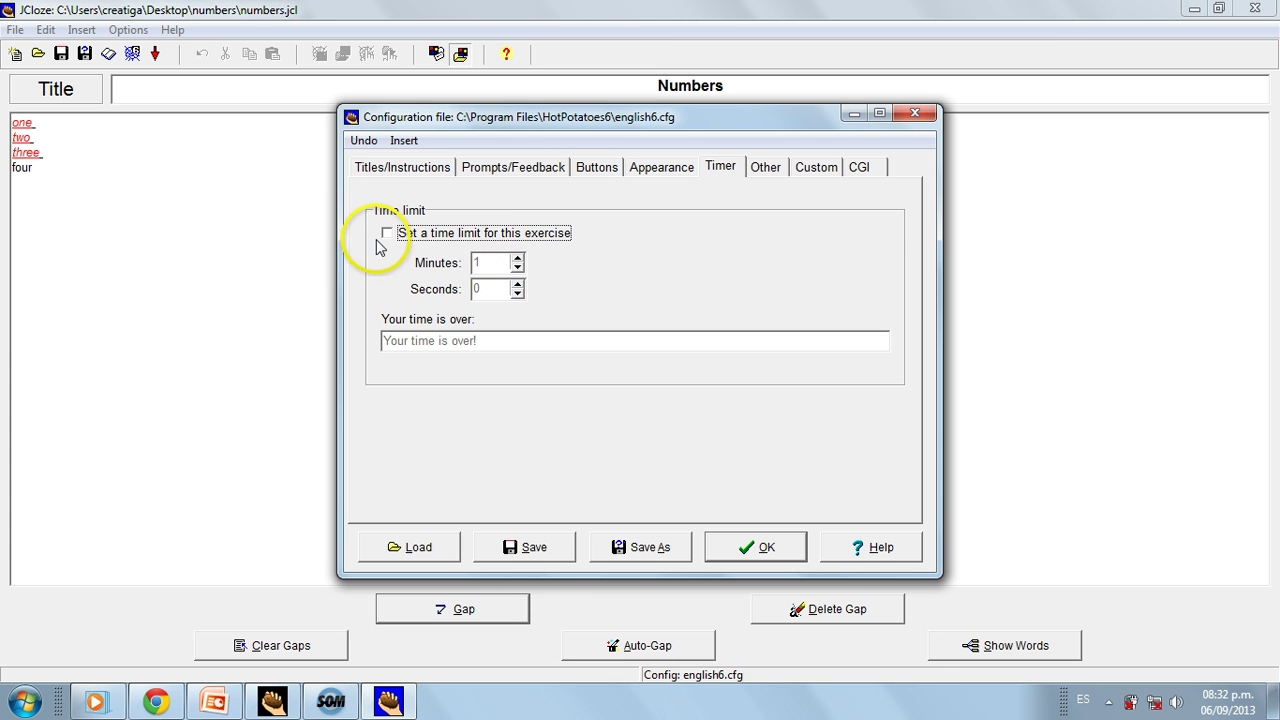
{"action": "left_click", "coordinate": [387, 232]}
{"action": "left_click", "coordinate": [517, 267]}
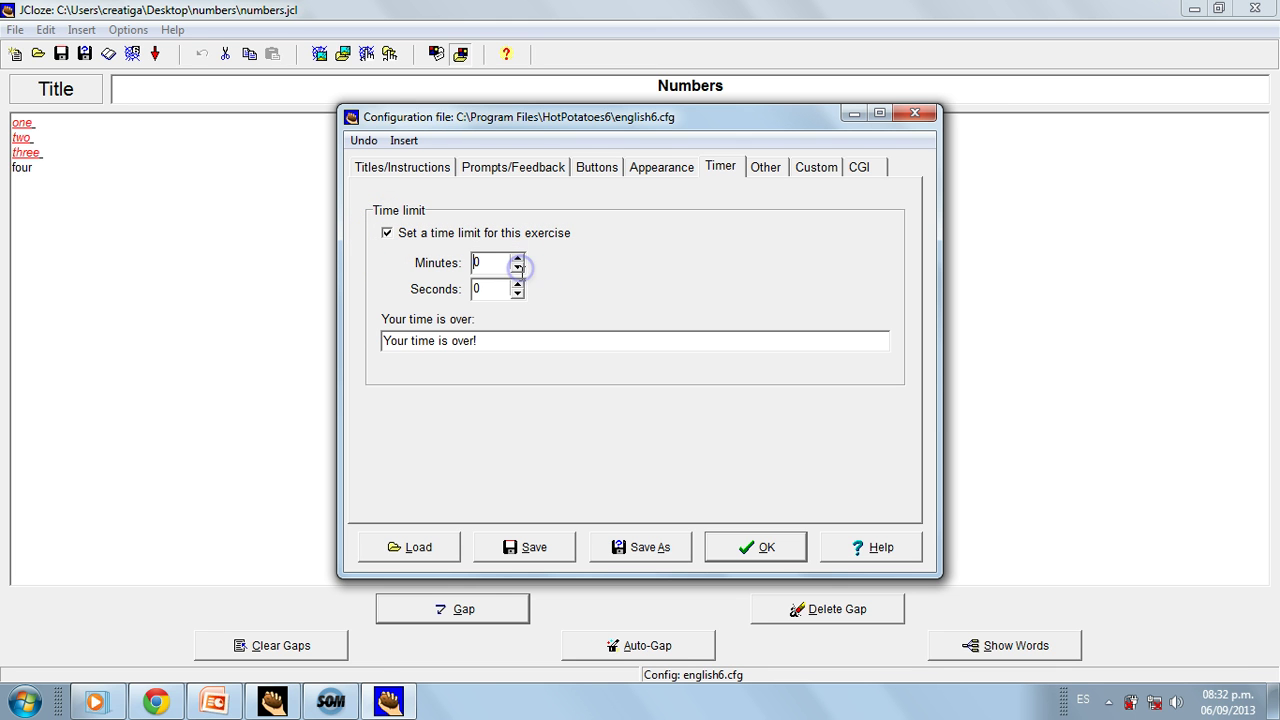
{"action": "left_click", "coordinate": [518, 286]}
{"action": "left_click", "coordinate": [518, 284]}
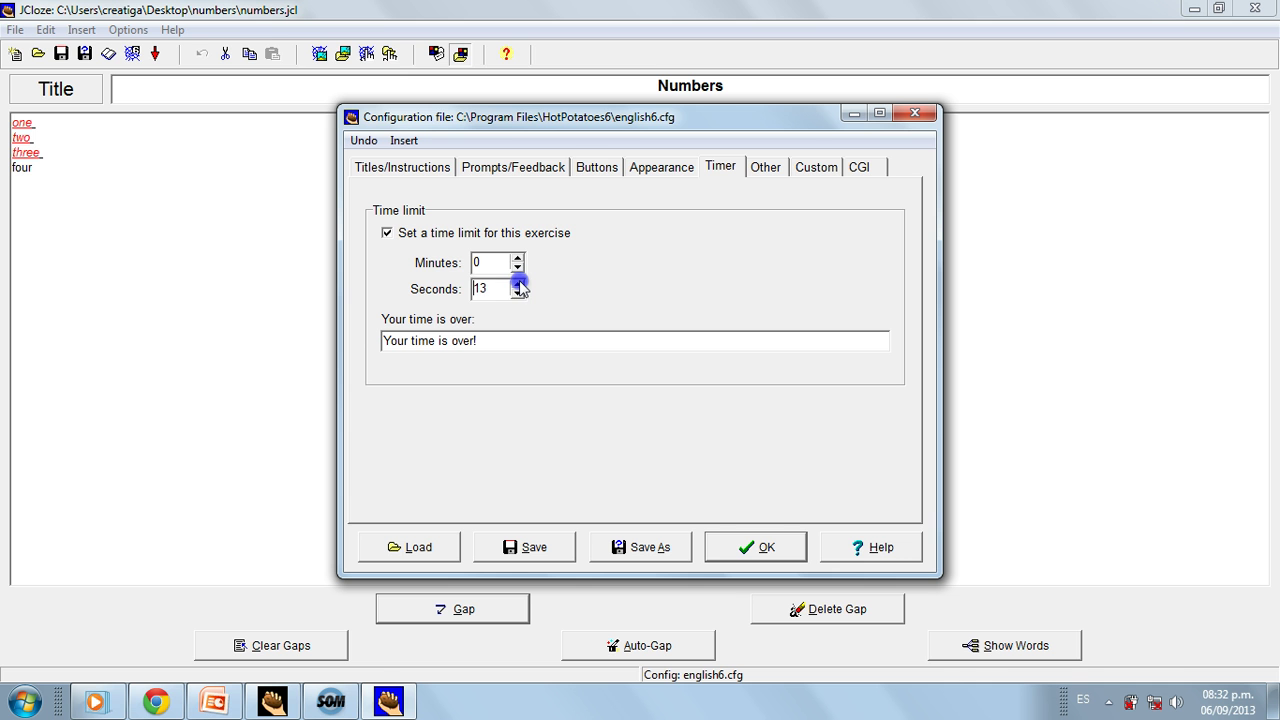
{"action": "left_click", "coordinate": [518, 284]}
{"action": "left_click", "coordinate": [518, 292]}
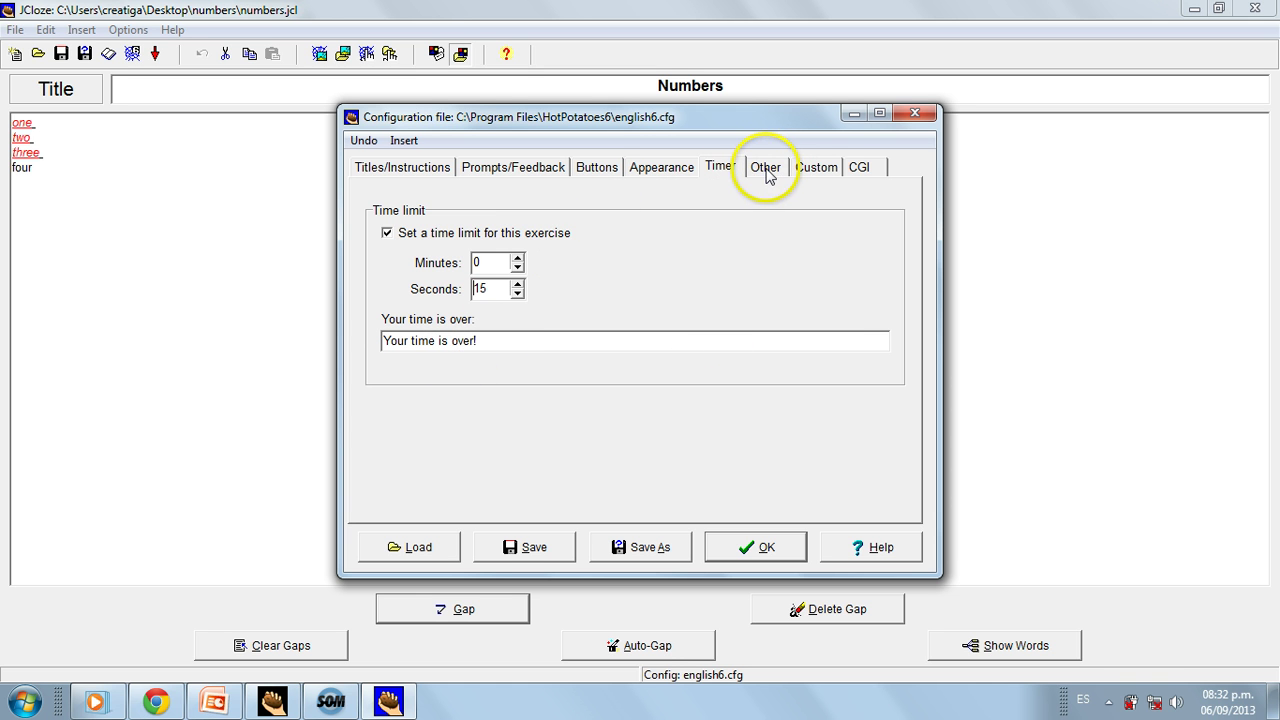
Review the Other tab and accept the configuration with OK
{"action": "left_click", "coordinate": [767, 172]}
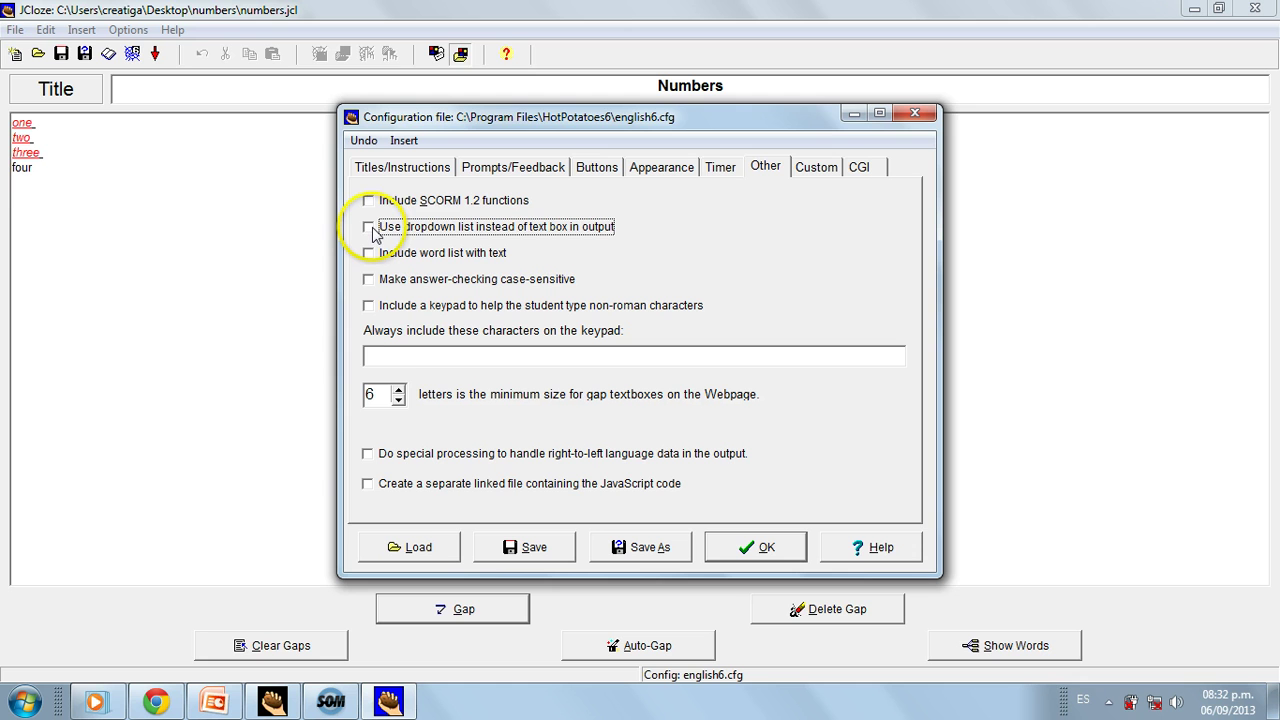
{"action": "left_click", "coordinate": [760, 548]}
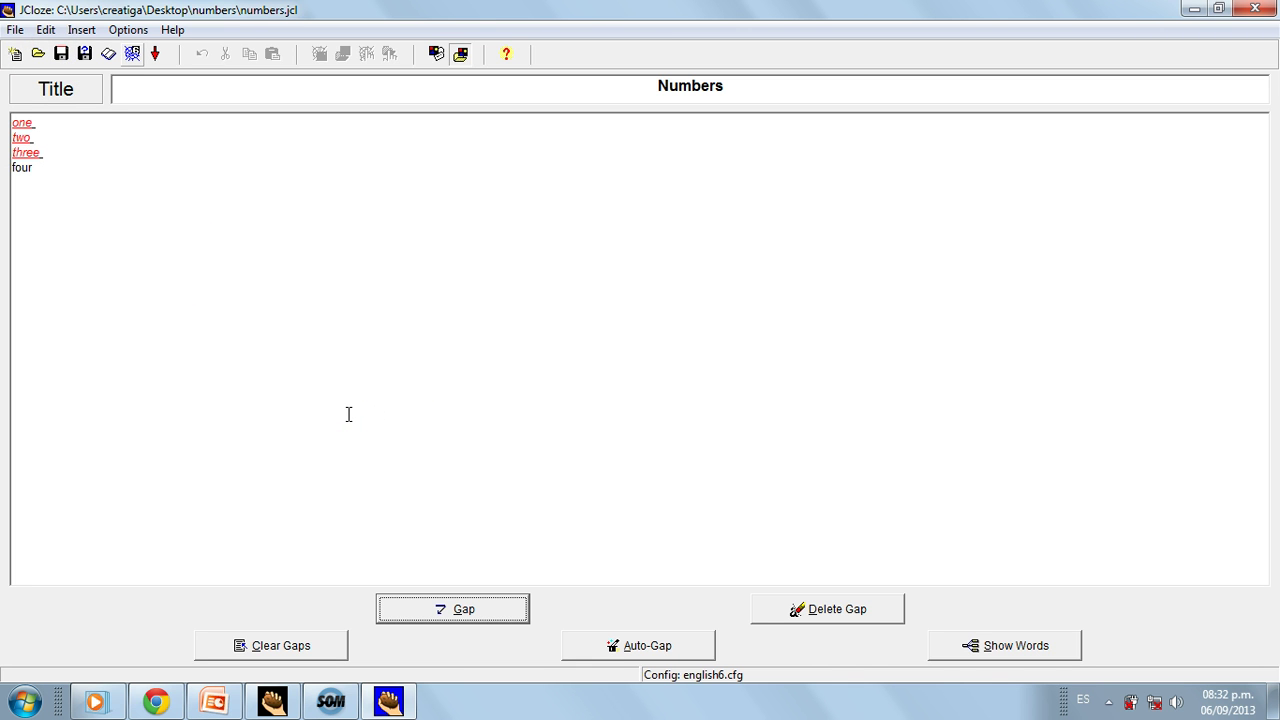
Export the exercise as the web page numbers.htm
{"action": "left_click", "coordinate": [133, 54]}
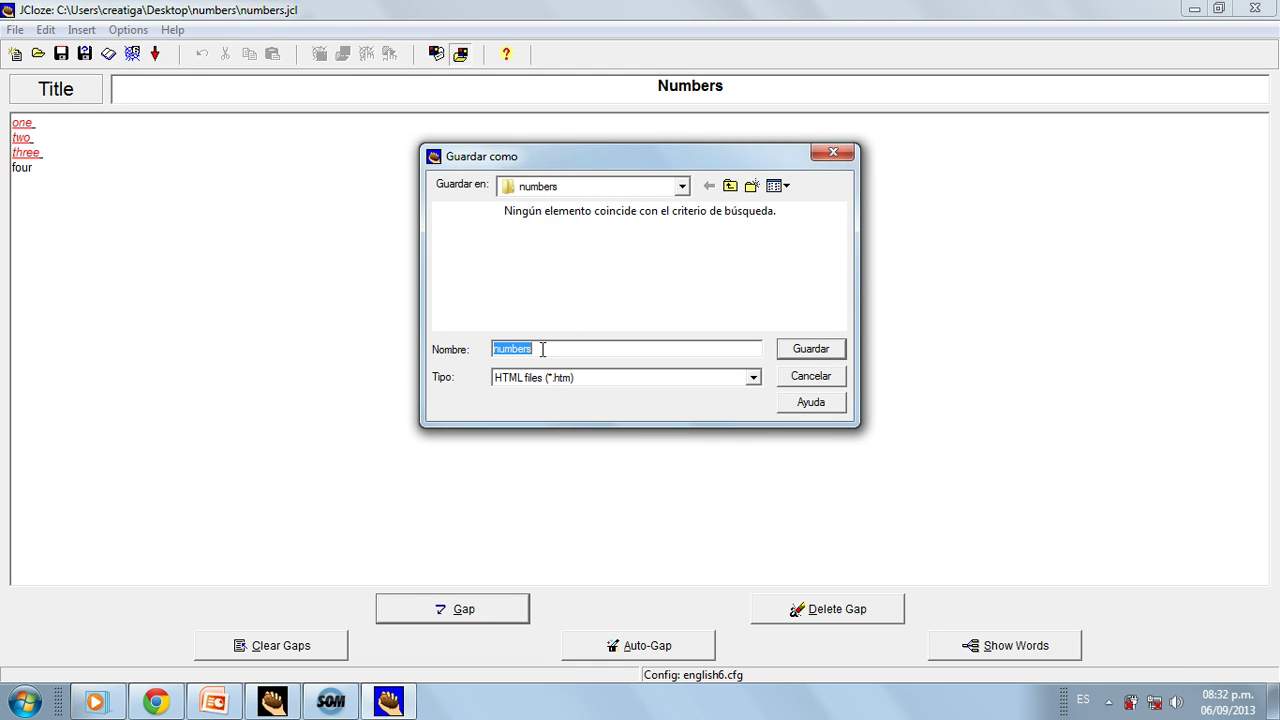
{"action": "left_click", "coordinate": [811, 348]}
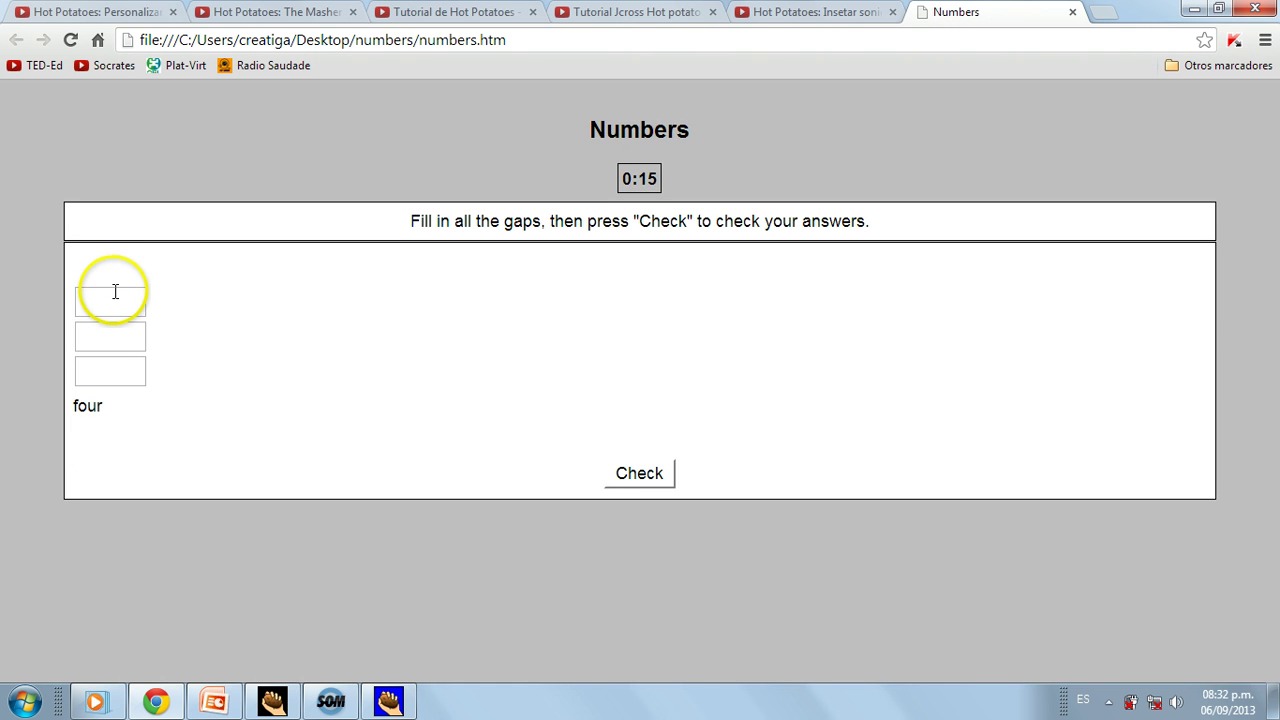
Let the 15-second timer run out while in the gaps, then dismiss the 0% time-over message
{"action": "left_click", "coordinate": [113, 304]}
{"action": "type", "text": "zero"}
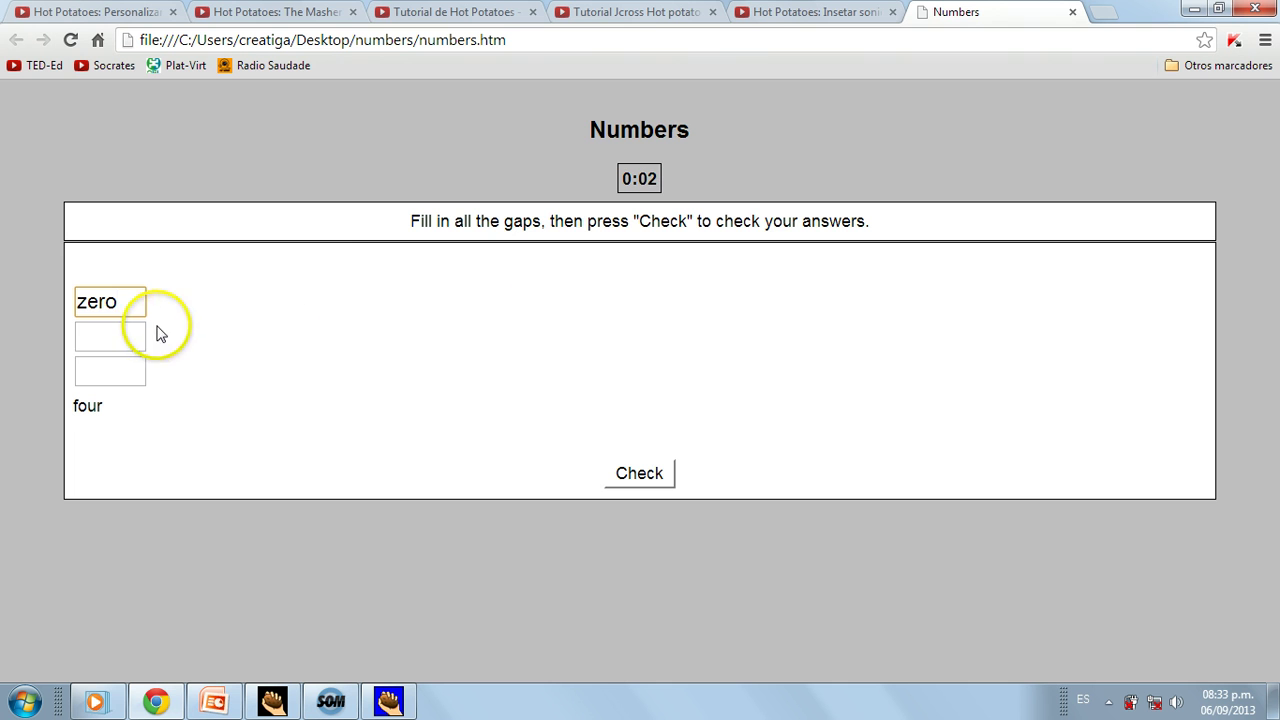
{"action": "left_click", "coordinate": [109, 337]}
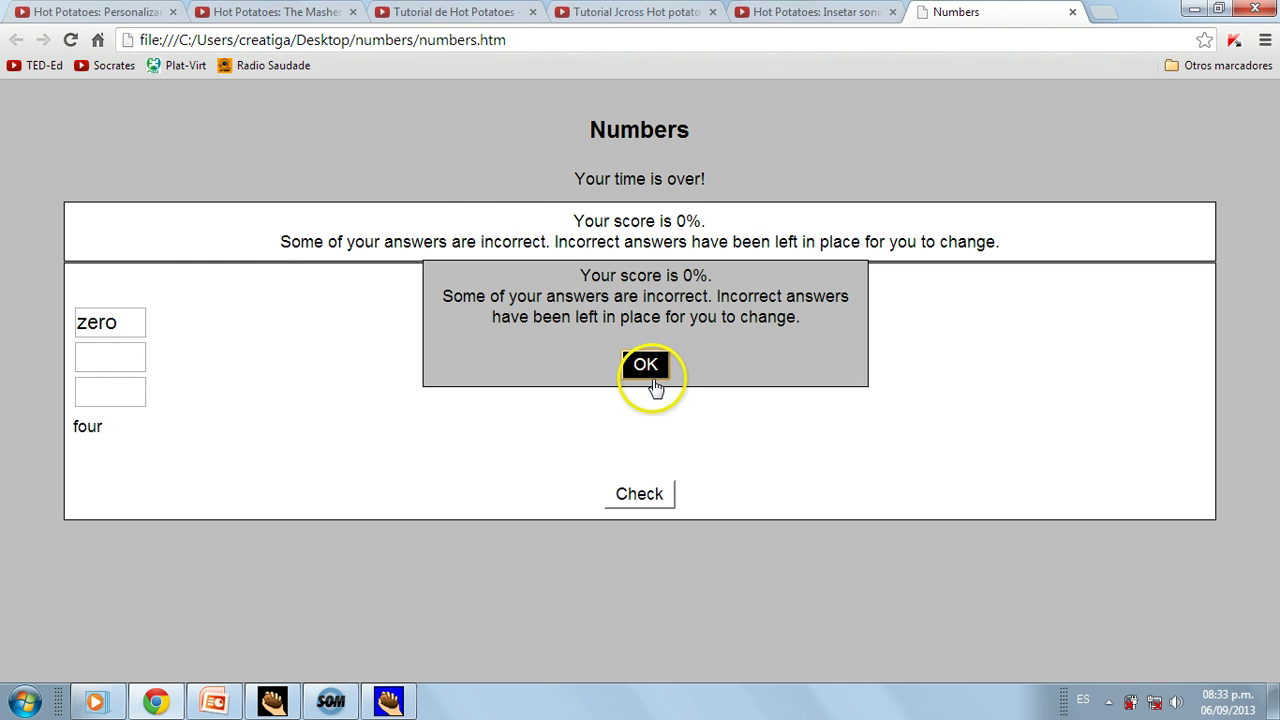
{"action": "left_click", "coordinate": [646, 368]}
{"action": "type", "text": "one"}
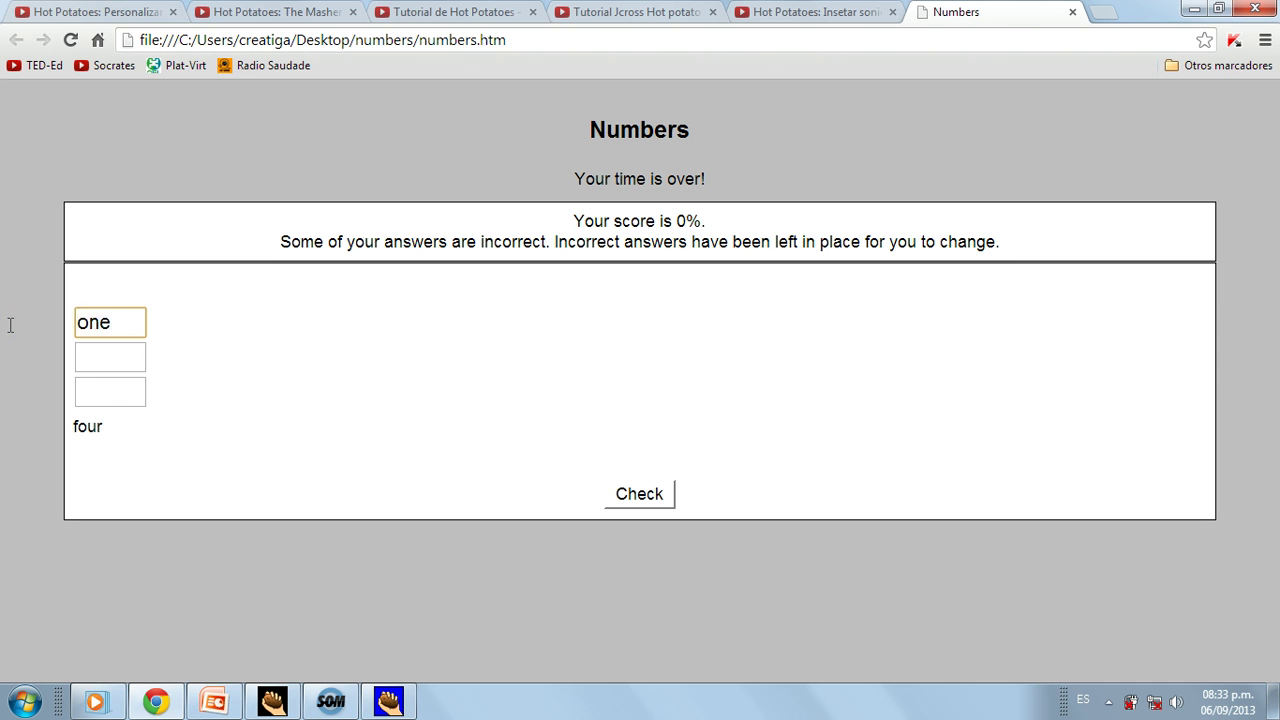
Fill the three gaps with one, two and three and check the answers
{"action": "left_click", "coordinate": [123, 385]}
{"action": "left_click", "coordinate": [118, 360]}
{"action": "type", "text": "two"}
{"action": "left_click", "coordinate": [129, 389]}
{"action": "type", "text": "th"}
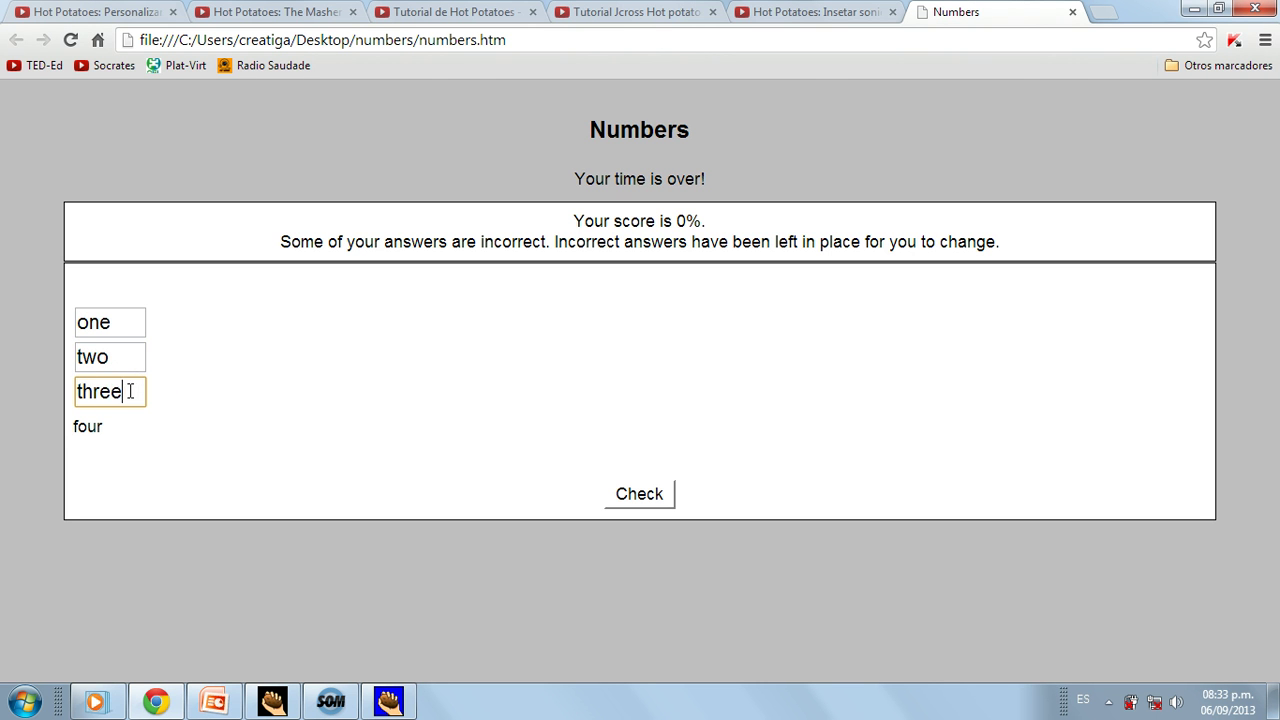
{"action": "left_click", "coordinate": [639, 492]}
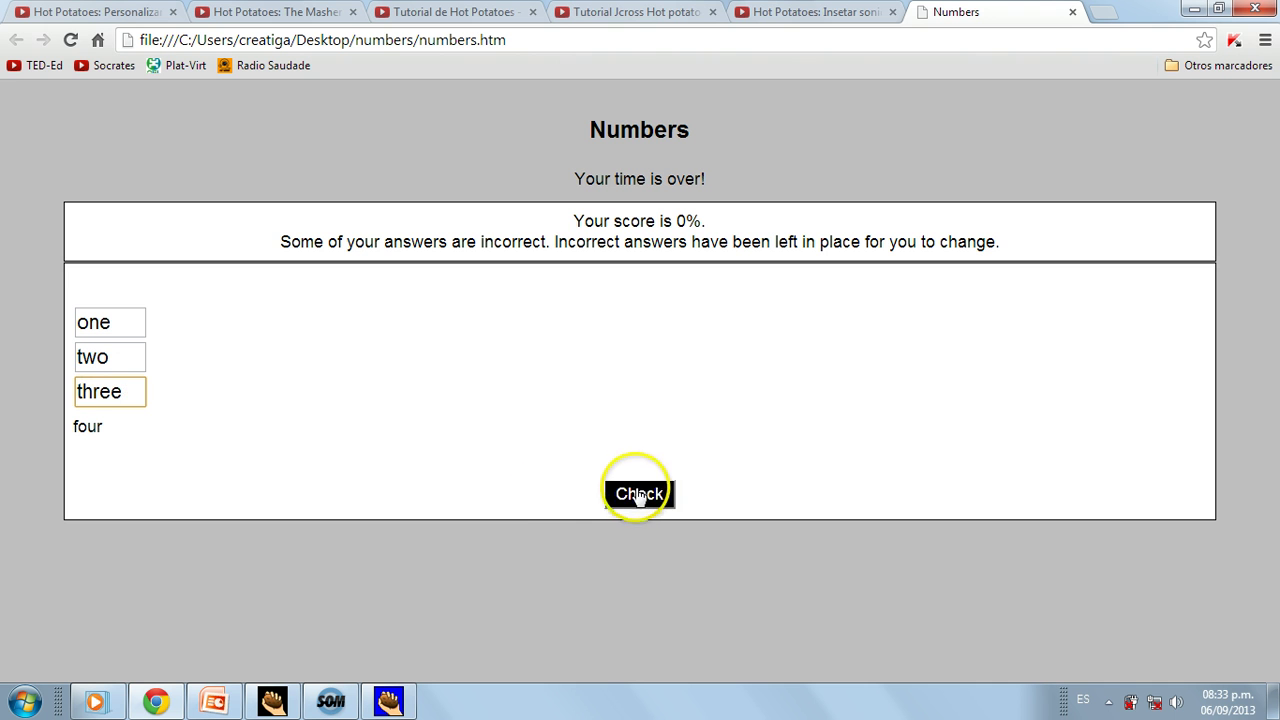
{"action": "left_click", "coordinate": [820, 420]}
{"action": "left_click", "coordinate": [784, 411]}
{"action": "left_click", "coordinate": [650, 502]}
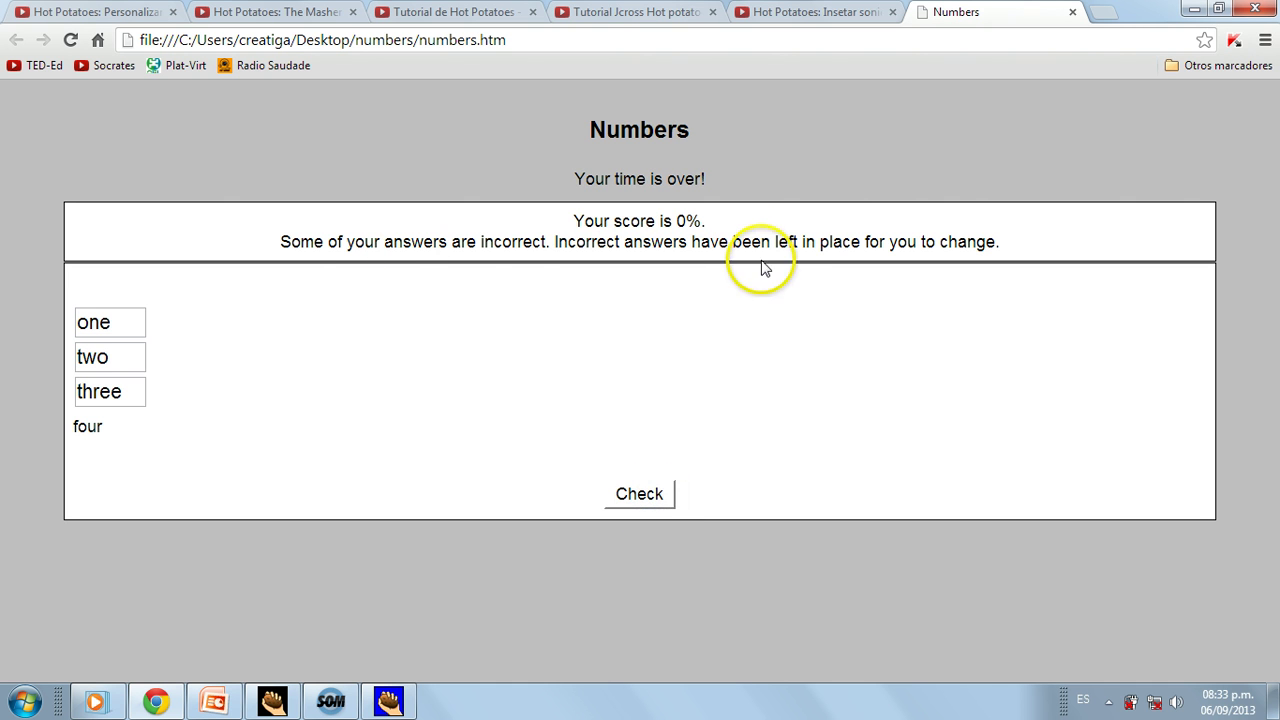
Reload the exercise, answer one, two, three before time expires, and confirm the 100% score
{"action": "left_click", "coordinate": [74, 42]}
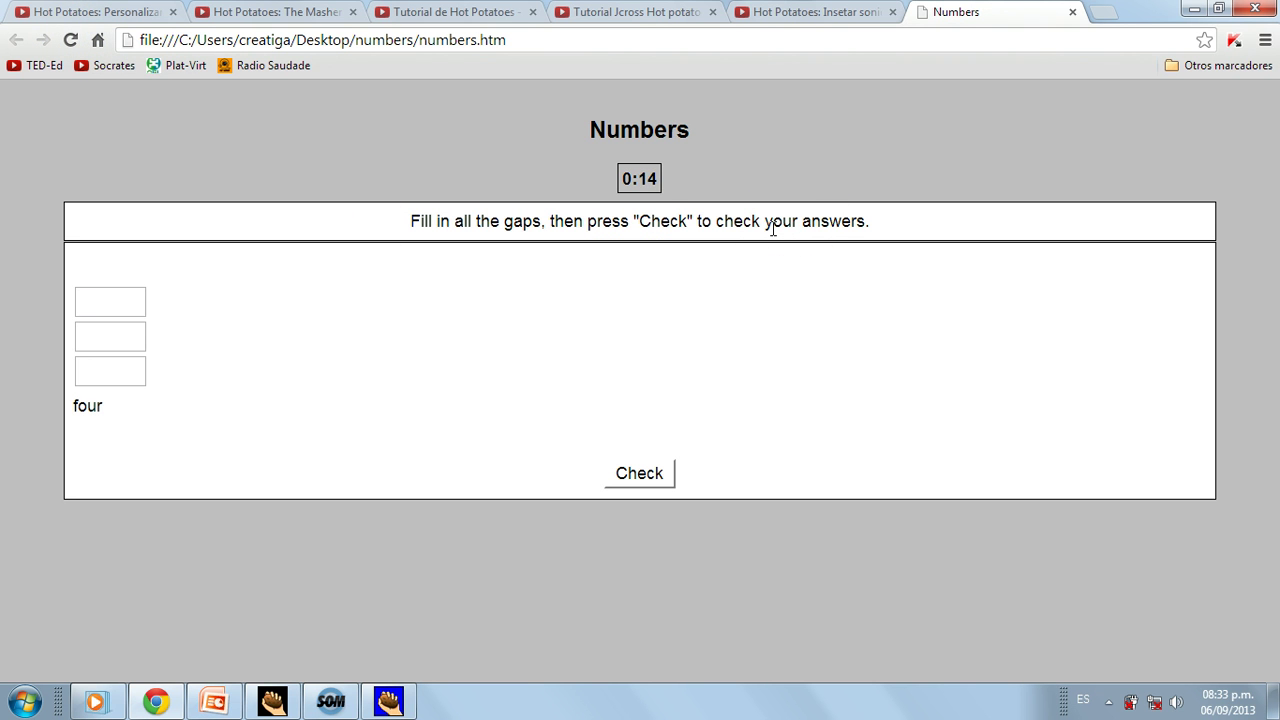
{"action": "type", "text": "one"}
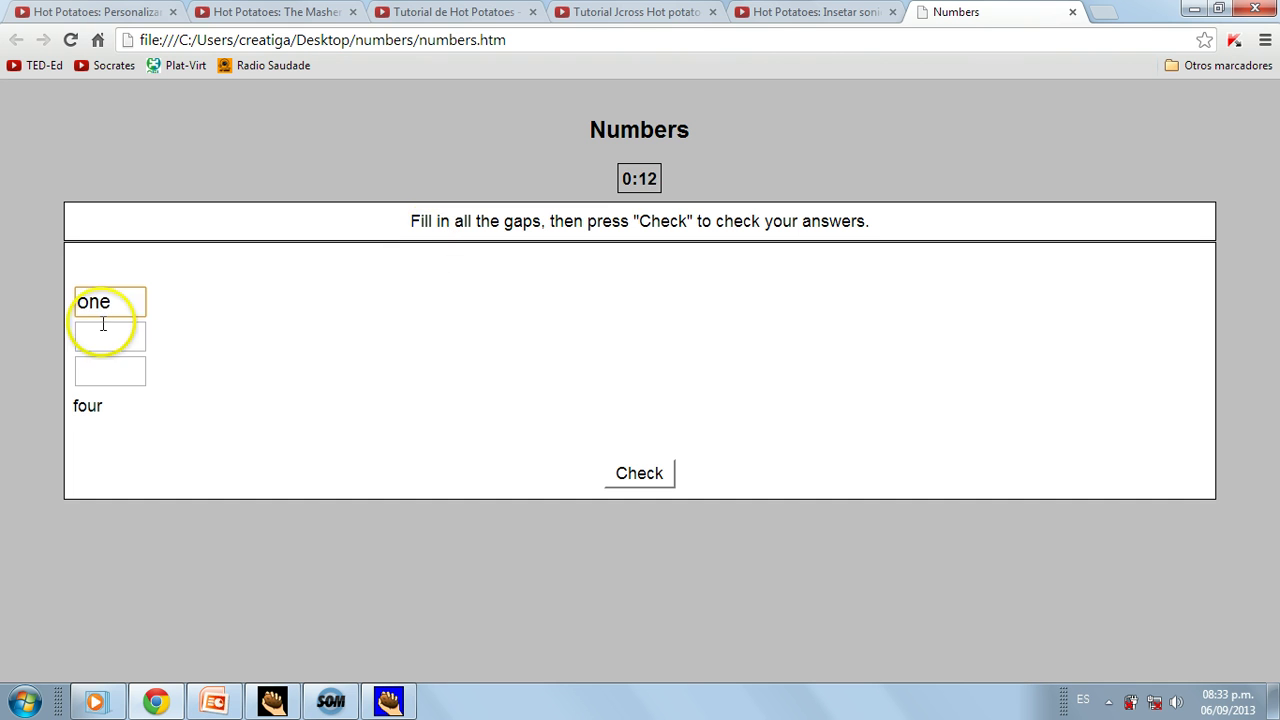
{"action": "left_click", "coordinate": [101, 330]}
{"action": "type", "text": "two"}
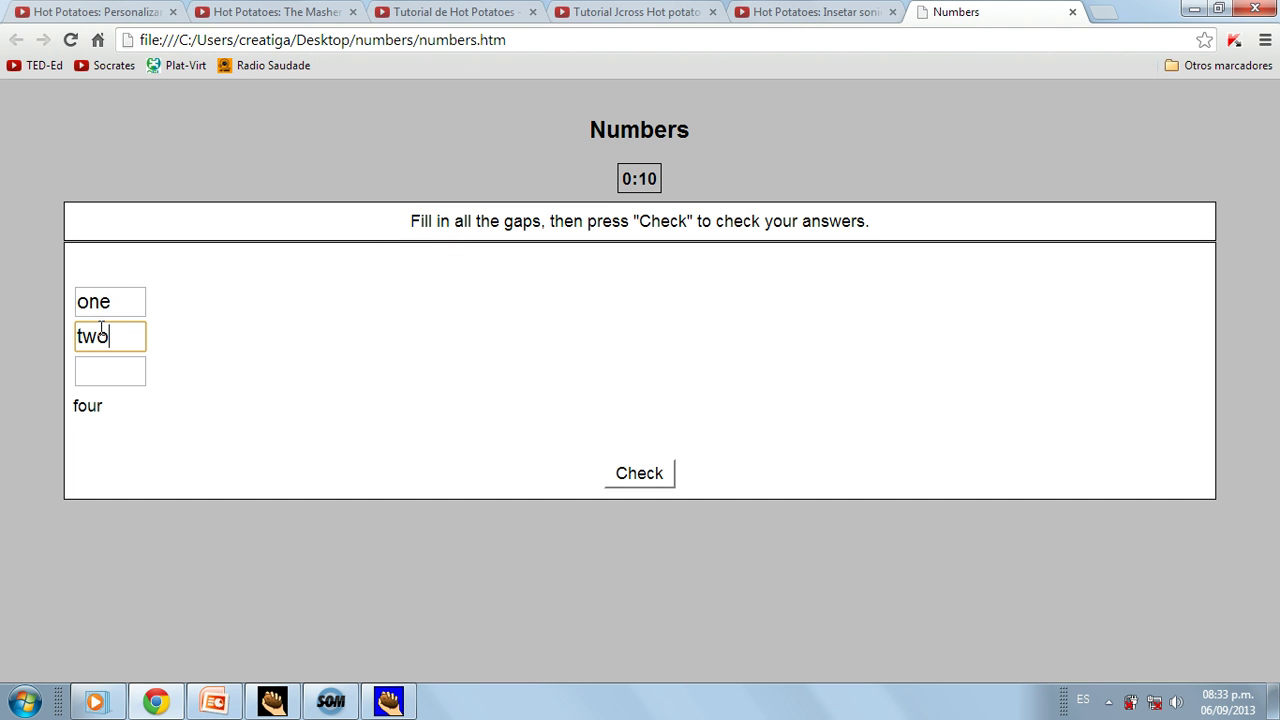
{"action": "left_click", "coordinate": [106, 371]}
{"action": "type", "text": "hree"}
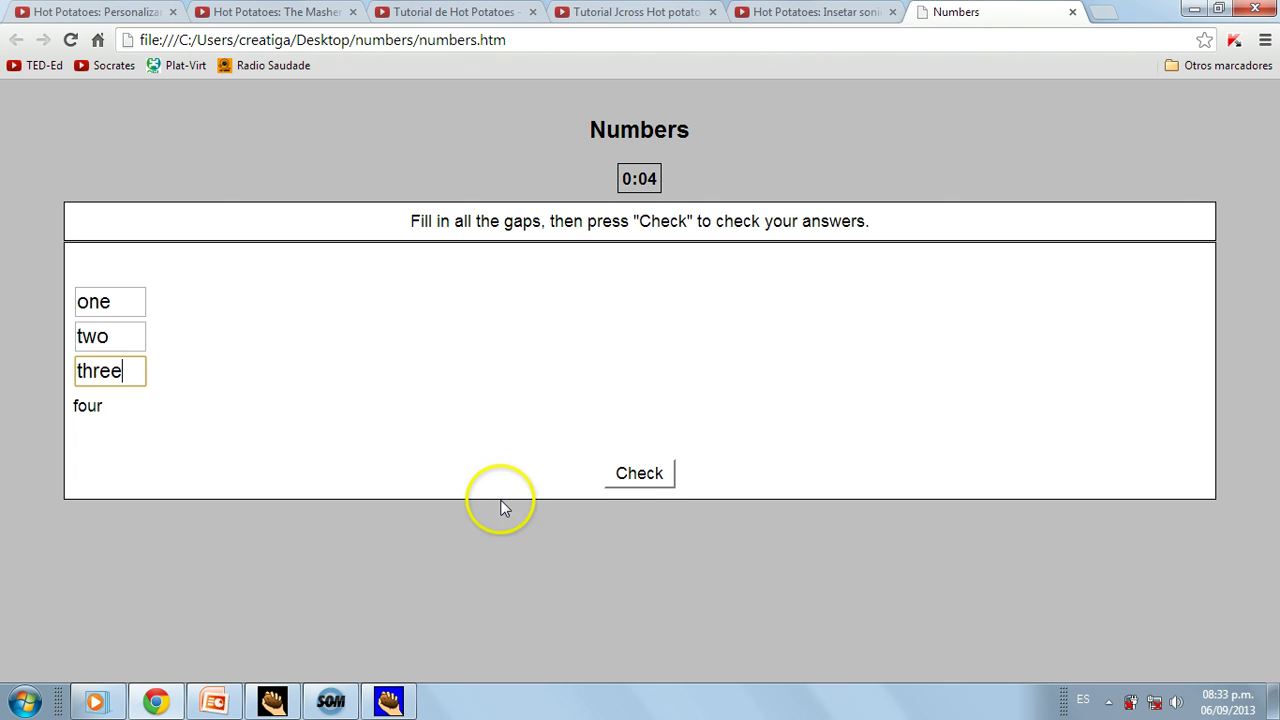
{"action": "left_click", "coordinate": [648, 472]}
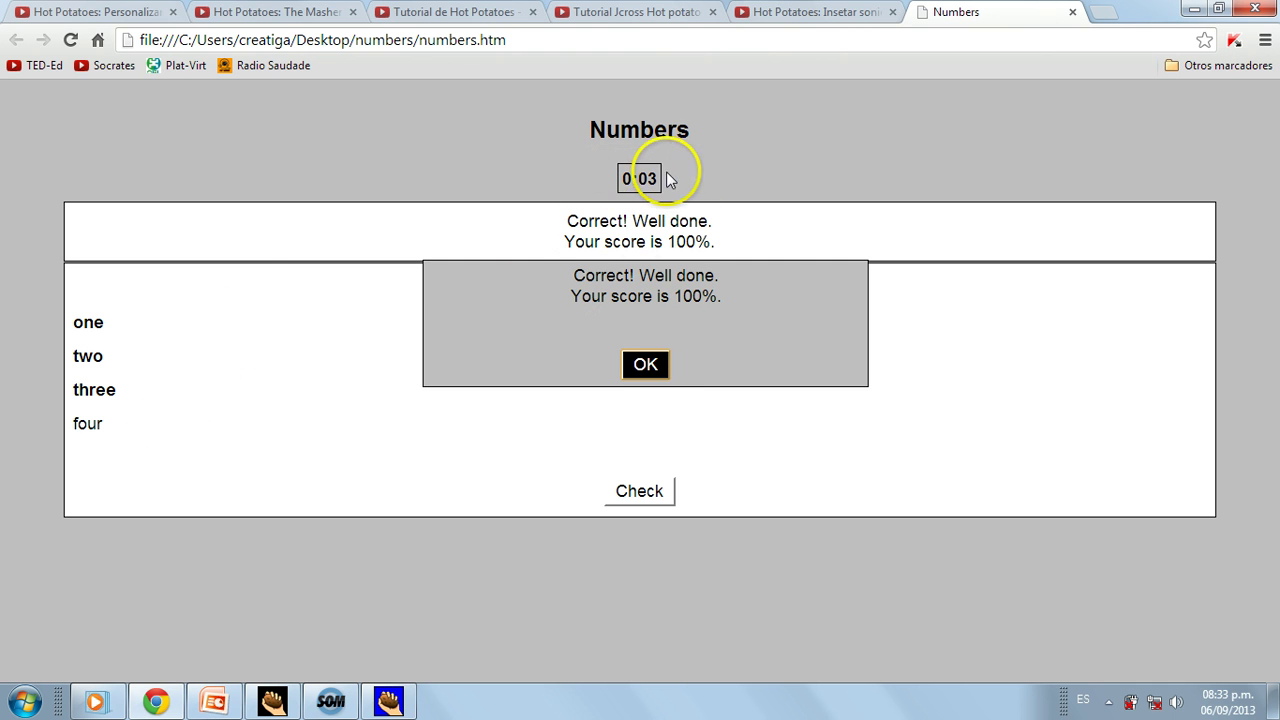
{"action": "left_click", "coordinate": [646, 366]}
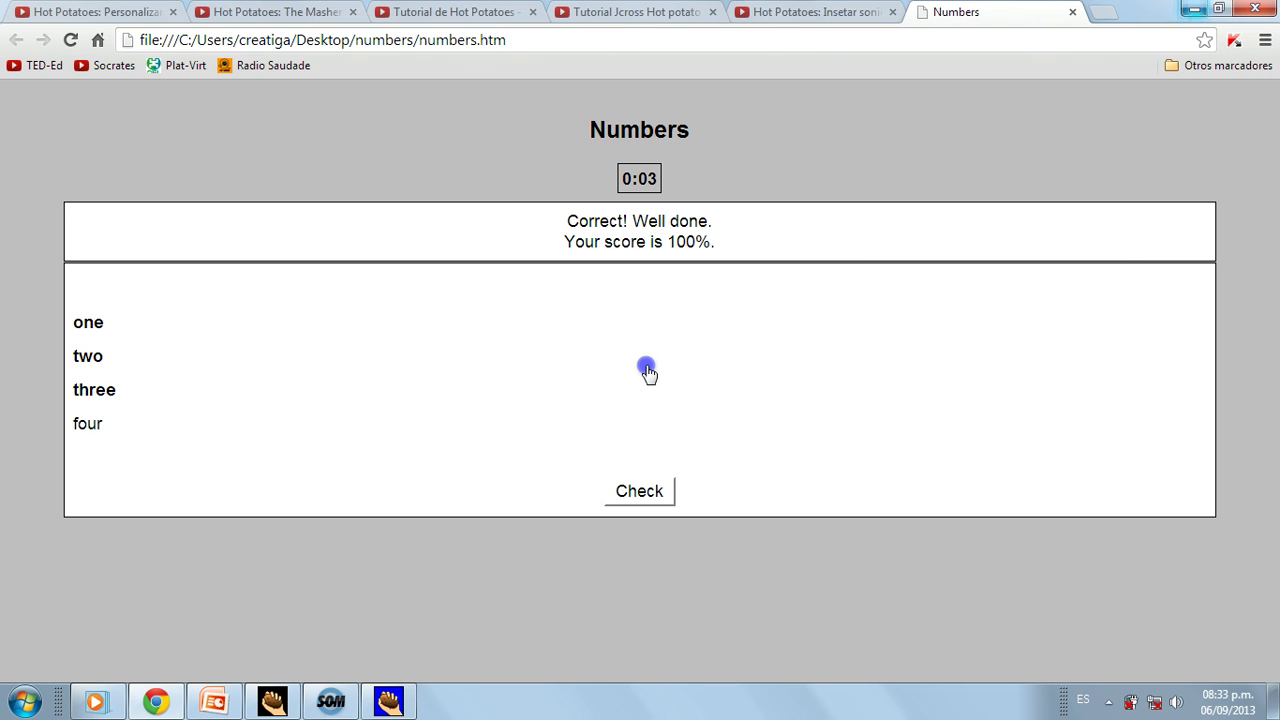
Return to and close the JCloze editor, bringing the Hot Potatoes launcher forward
{"action": "key", "text": "alt+Tab"}
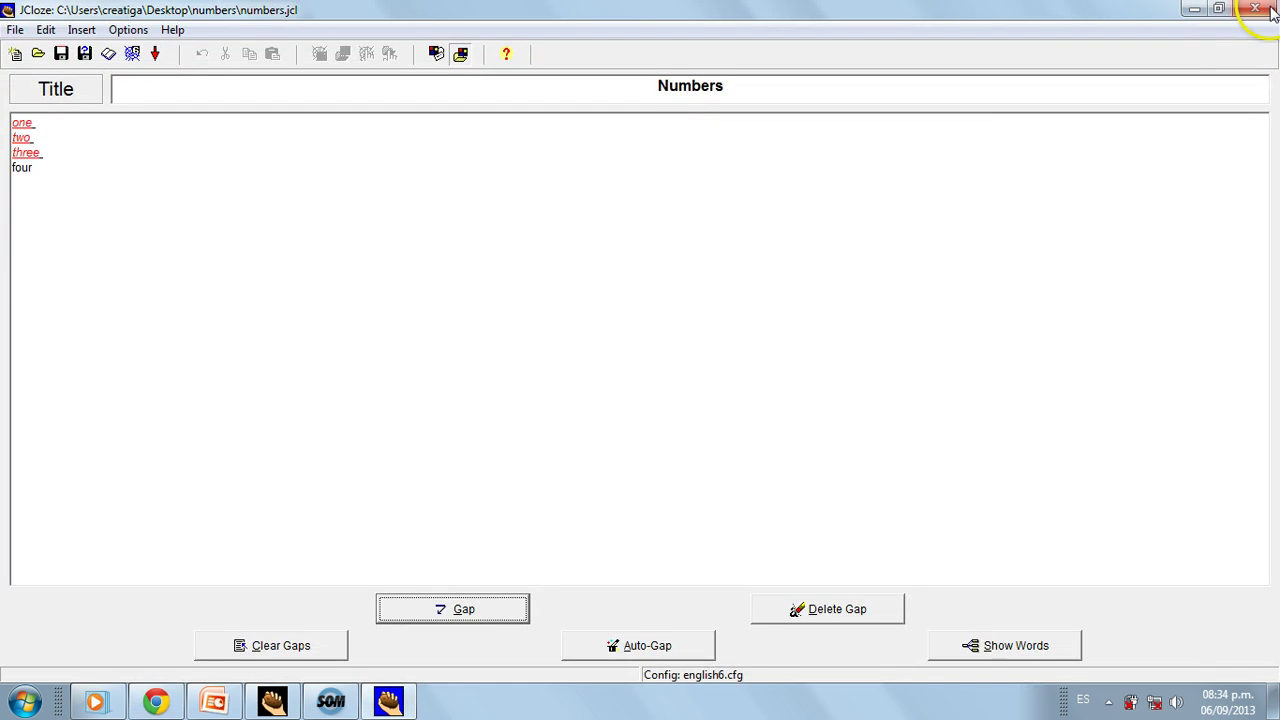
{"action": "left_click", "coordinate": [1258, 10]}
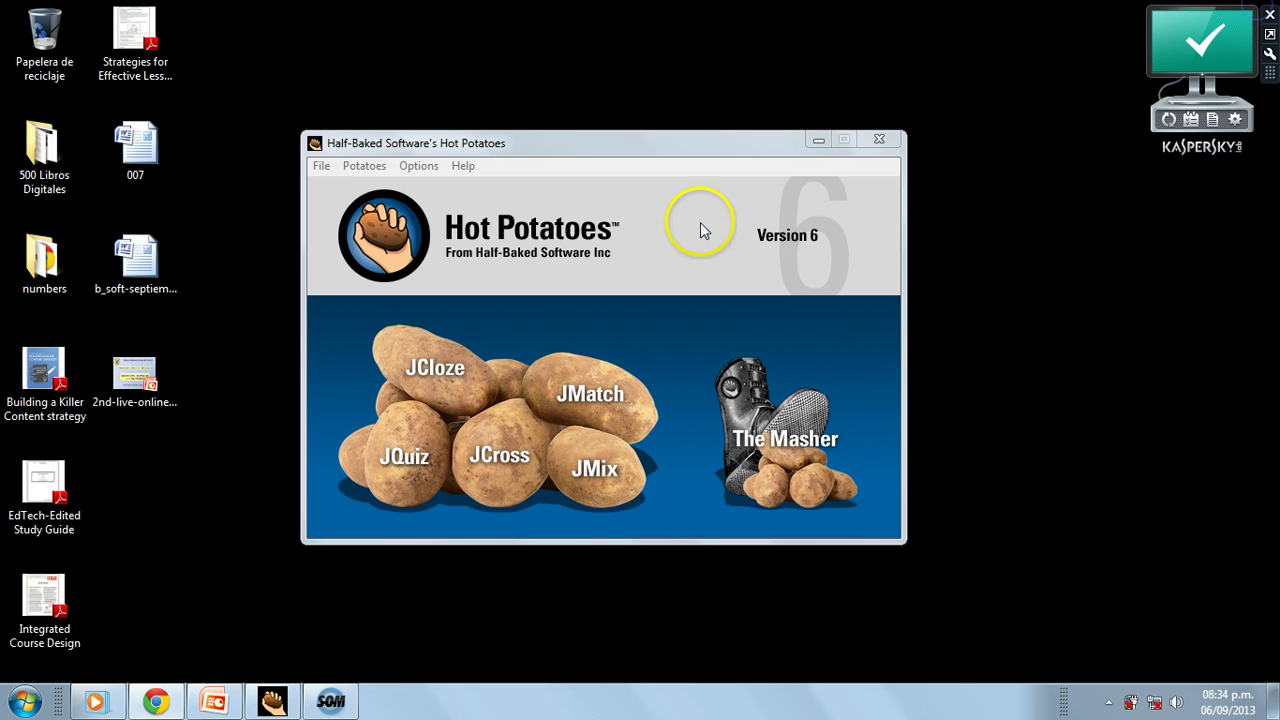
{"action": "left_click", "coordinate": [617, 148]}
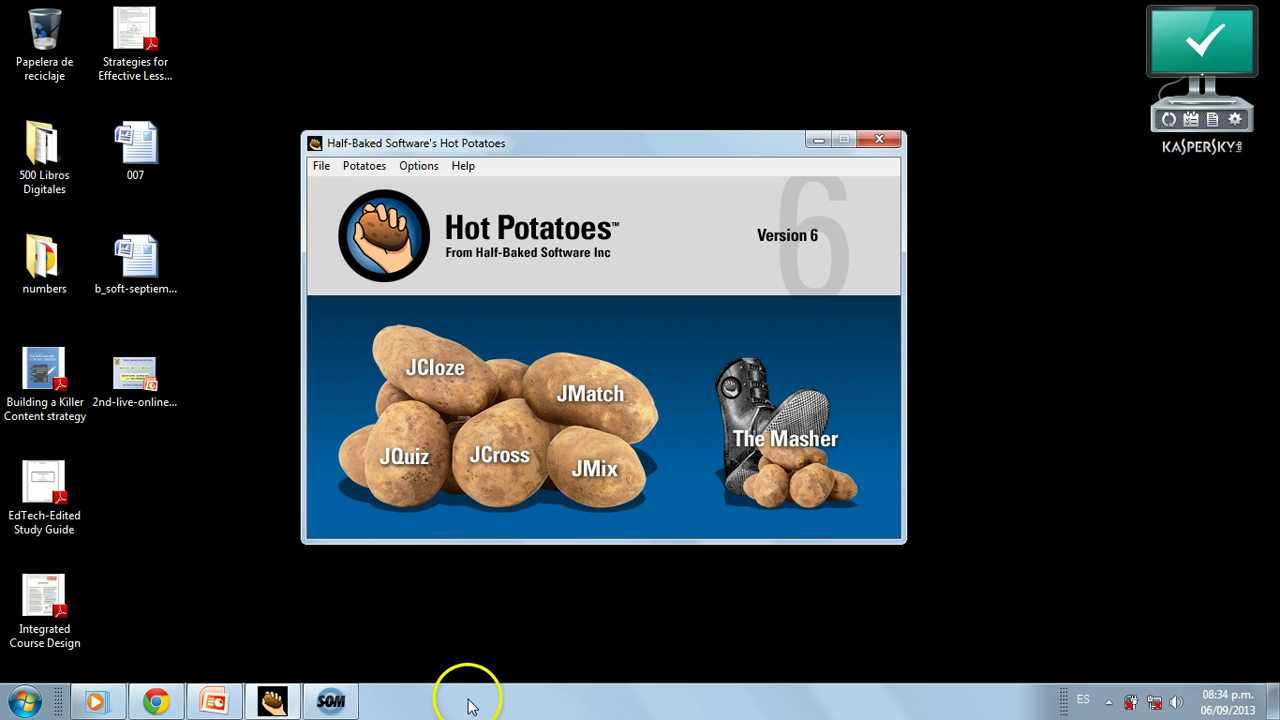